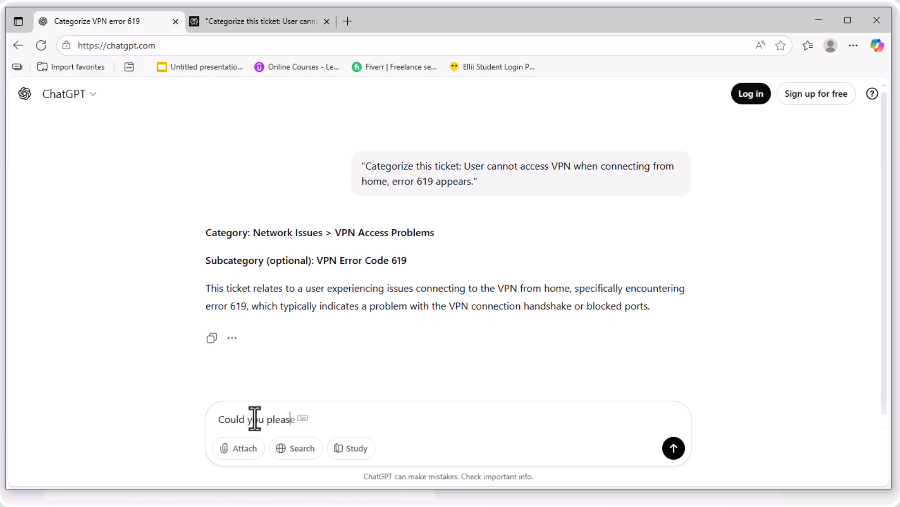
Complete the follow-up prompt as "Could you please write me down the step by step instructions for this error" and send it.
text(me down the step by step instructions for )
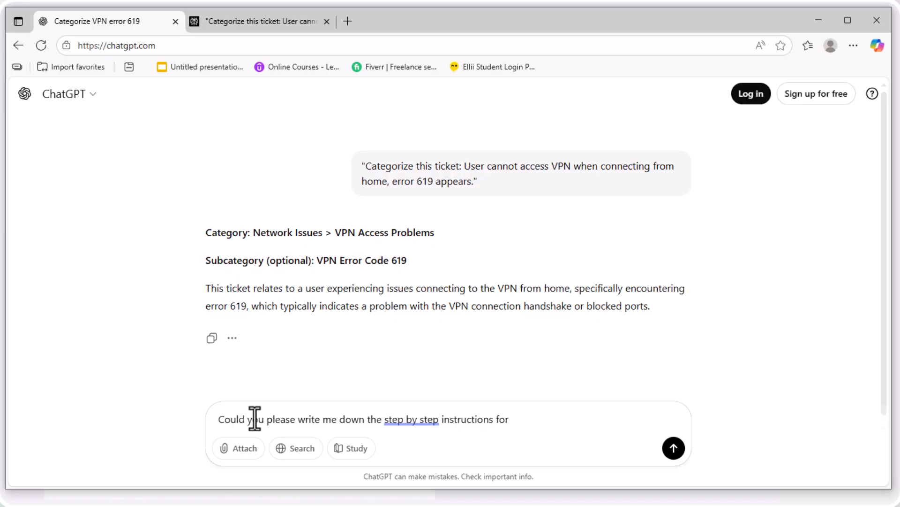
text(this error)
key(Return)
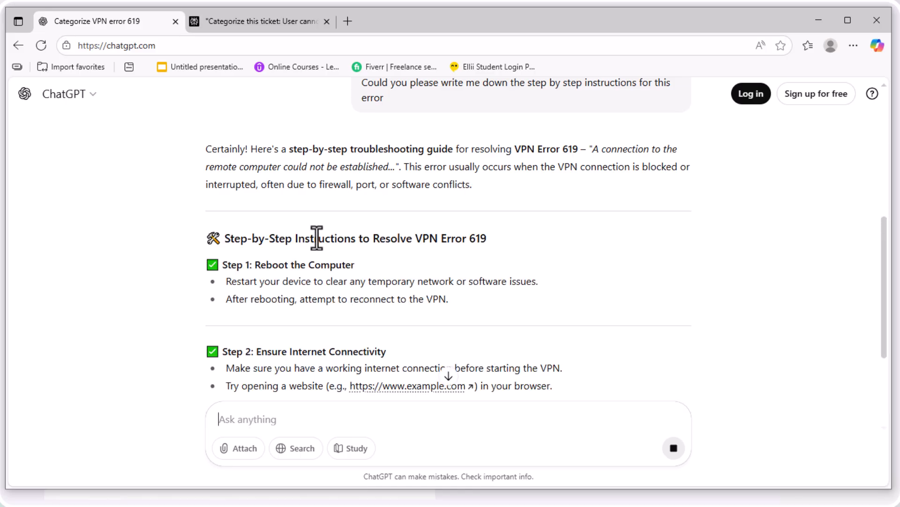
Read through the step-by-step troubleshooting guide for VPN Error 619, then return to its beginning.
scroll(328, 263, down, 1)
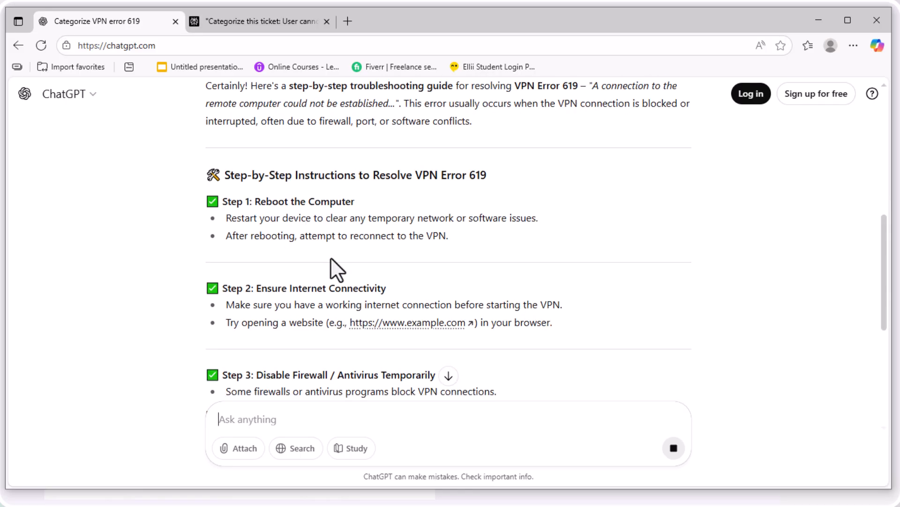
scroll(333, 263, down, 1)
scroll(311, 270, down, 2)
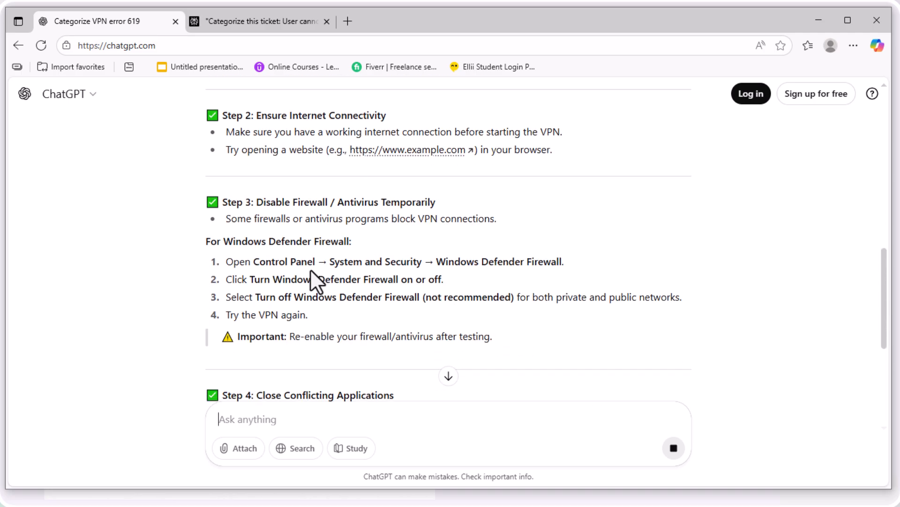
scroll(310, 271, down, 6)
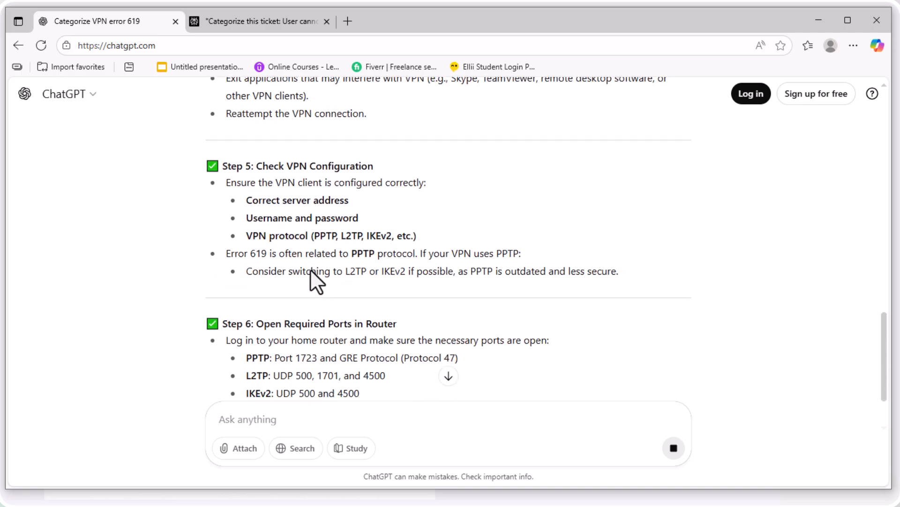
scroll(316, 280, down, 3)
scroll(313, 276, up, 2)
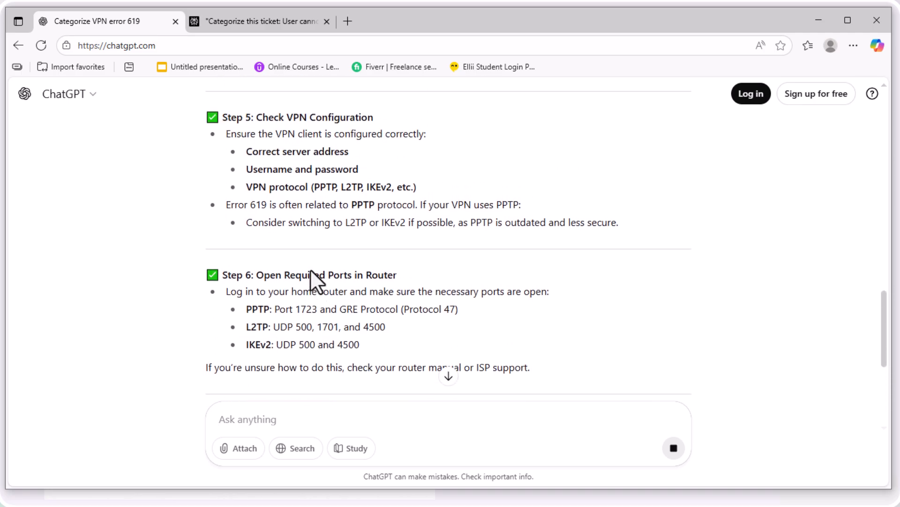
scroll(311, 271, up, 12)
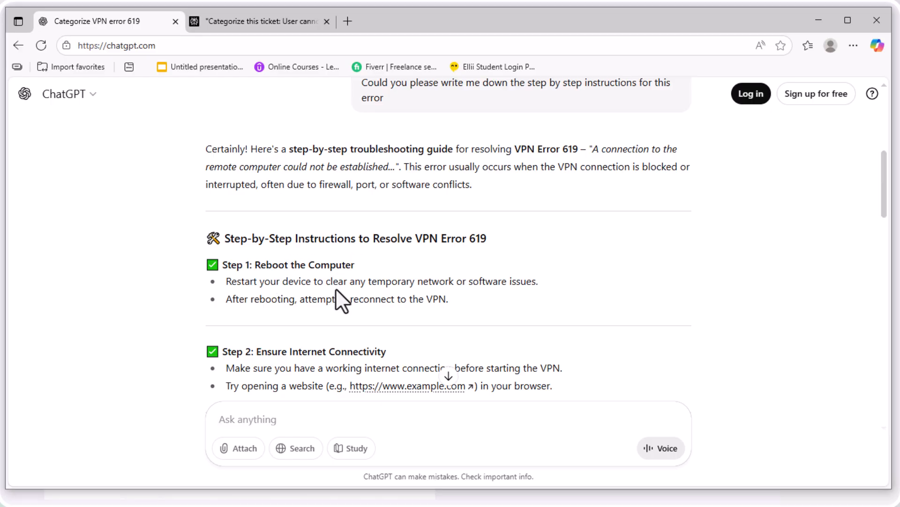
Copy the sent prompt asking for step-by-step instructions and submit it as a follow-up in the Perplexity thread about the VPN ticket.
click(231, 22)
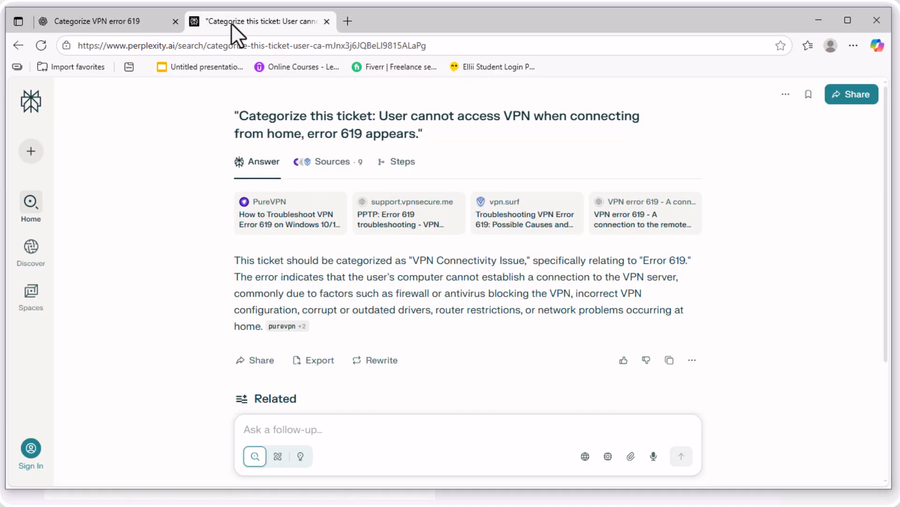
click(128, 18)
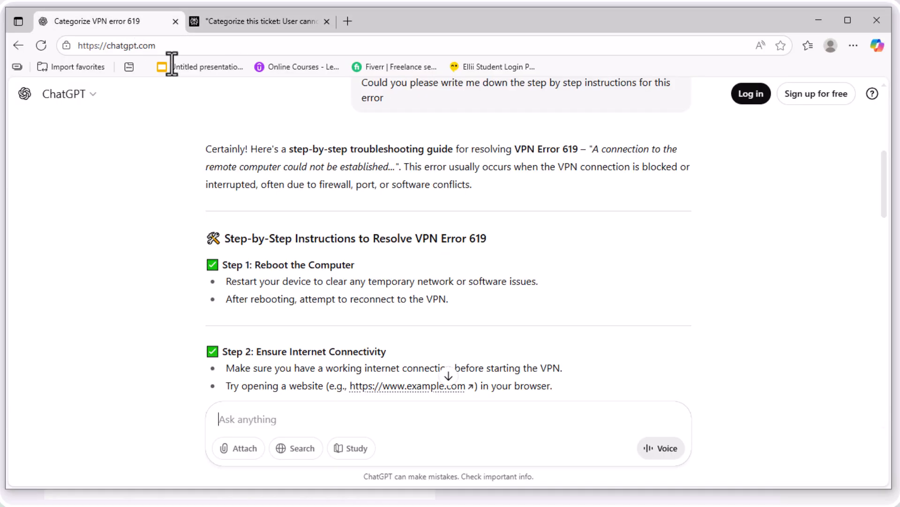
scroll(443, 162, up, 3)
drag(387, 224, 353, 215)
key(ctrl+c)
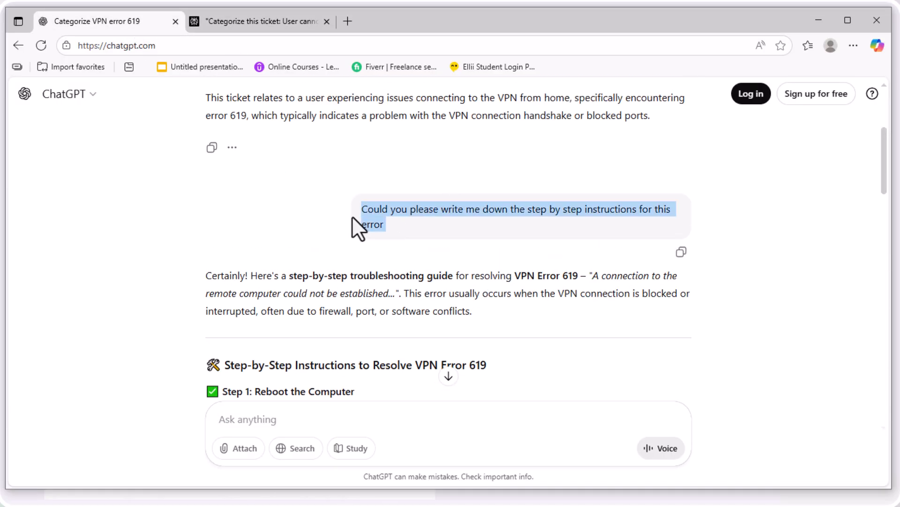
click(224, 20)
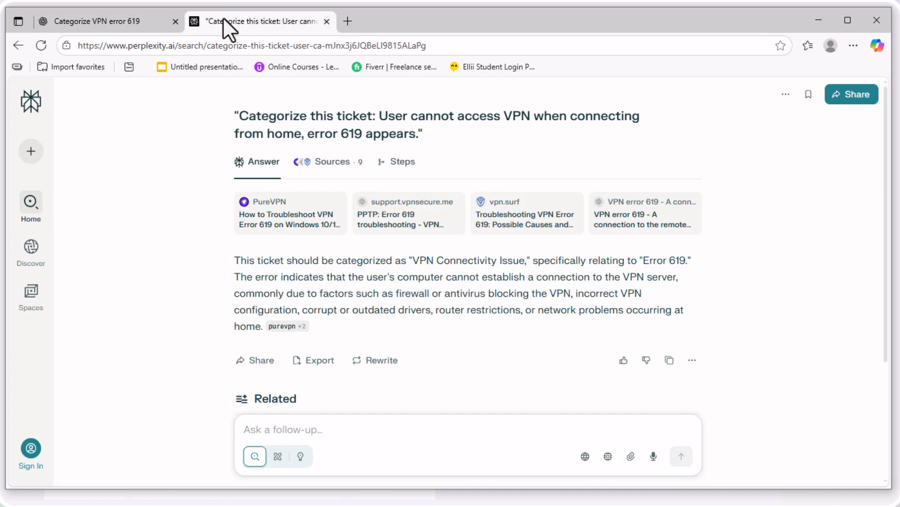
key(ctrl+v)
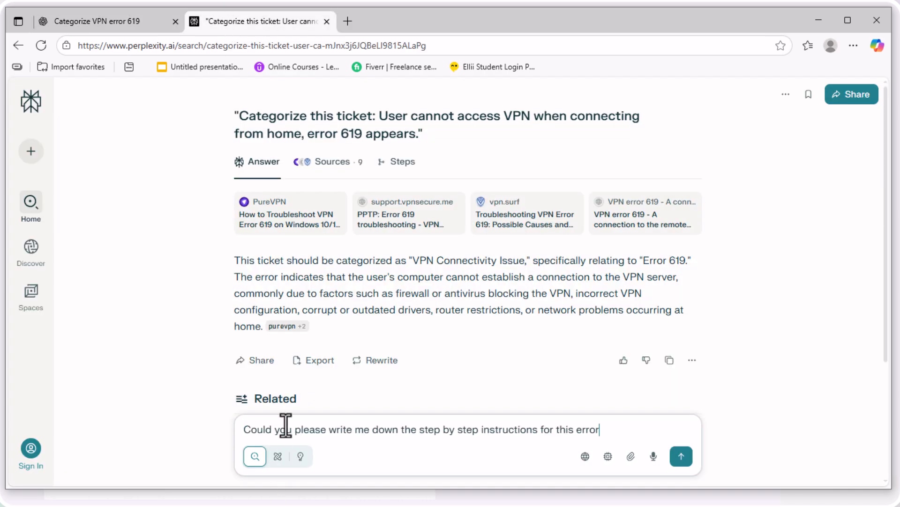
key(Return)
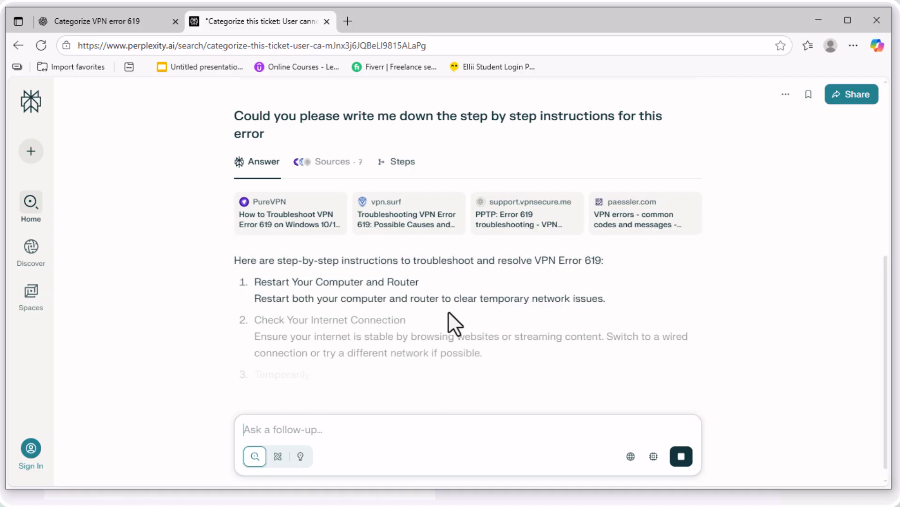
Inspect the new answer's sources and search steps, dismissing the sign-in prompt, and return to the answer text.
scroll(442, 291, up, 4)
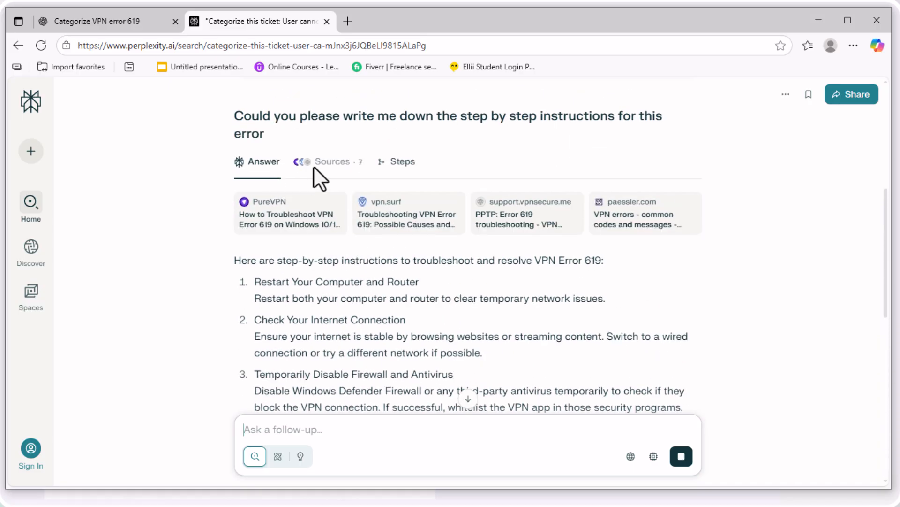
click(330, 169)
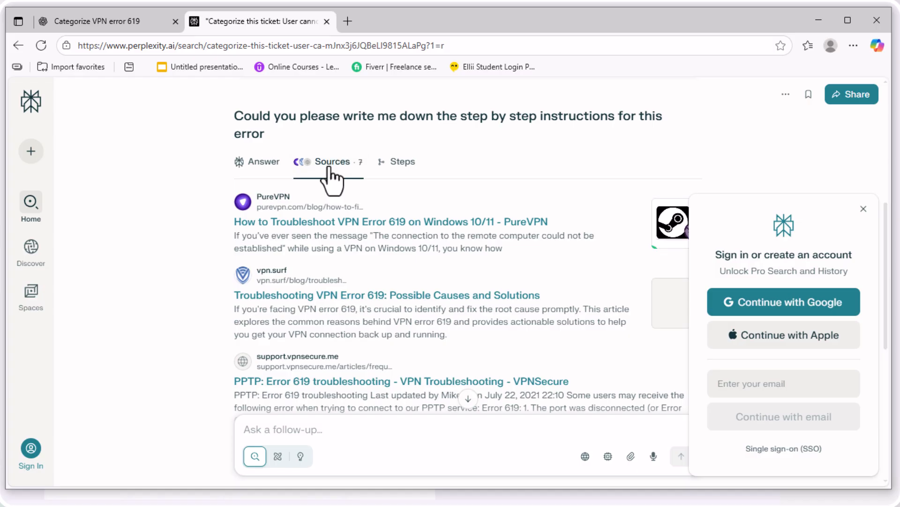
scroll(372, 277, down, 3)
scroll(370, 337, up, 5)
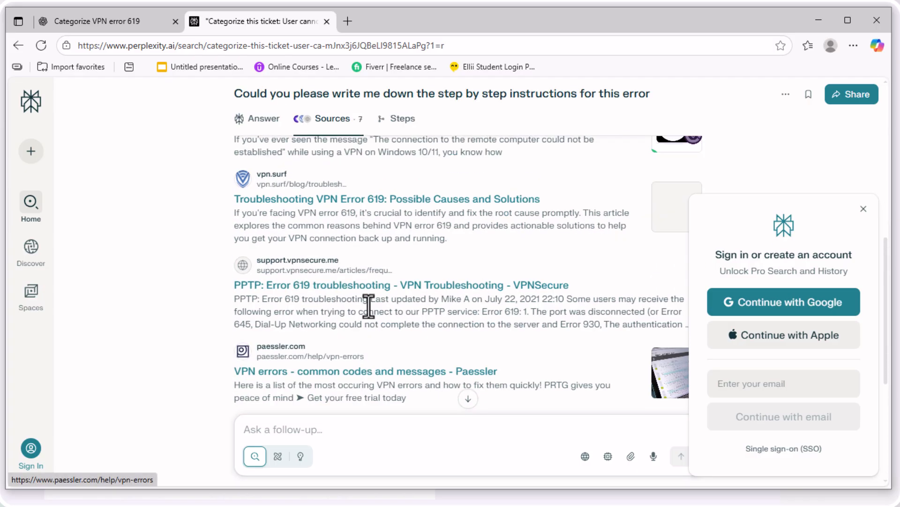
click(394, 165)
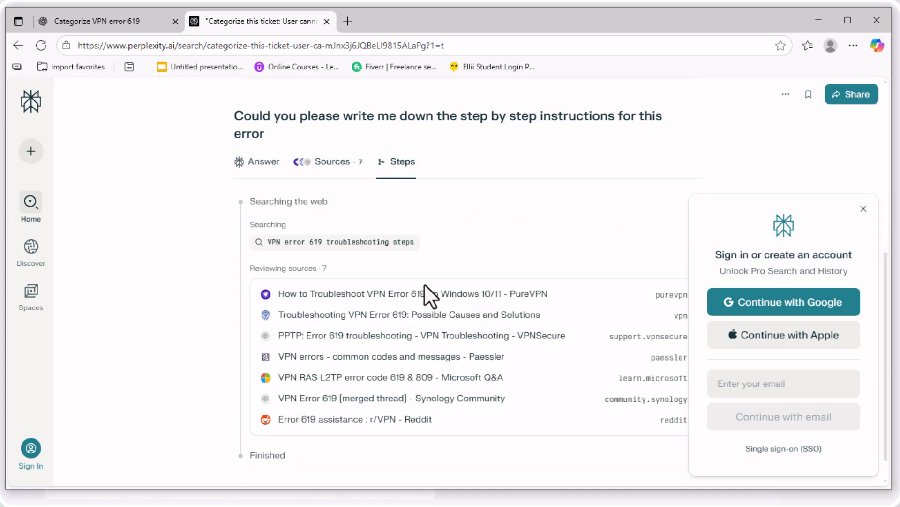
scroll(418, 286, down, 1)
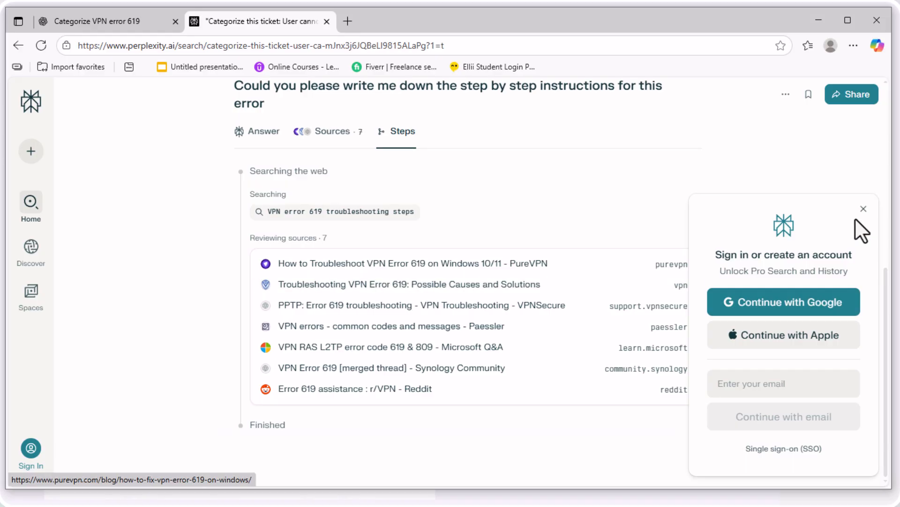
click(864, 208)
click(258, 132)
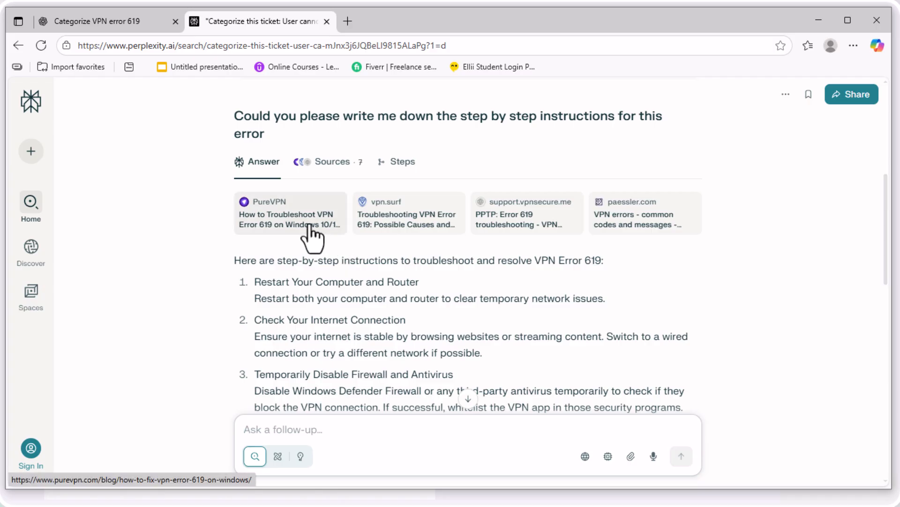
Review Perplexity's instructions for resolving VPN Error 619, from the basic steps through the advanced registry and router steps.
scroll(493, 266, down, 10)
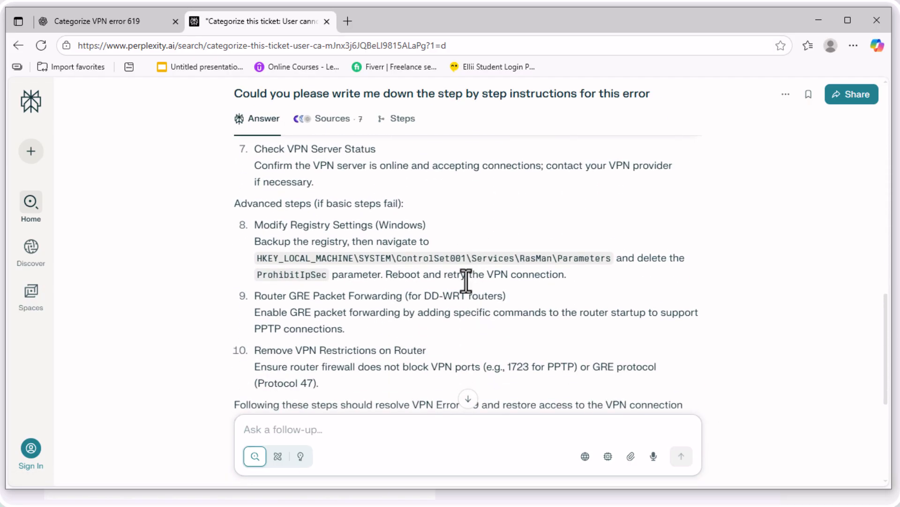
scroll(467, 281, down, 5)
scroll(469, 294, up, 5)
scroll(462, 282, down, 4)
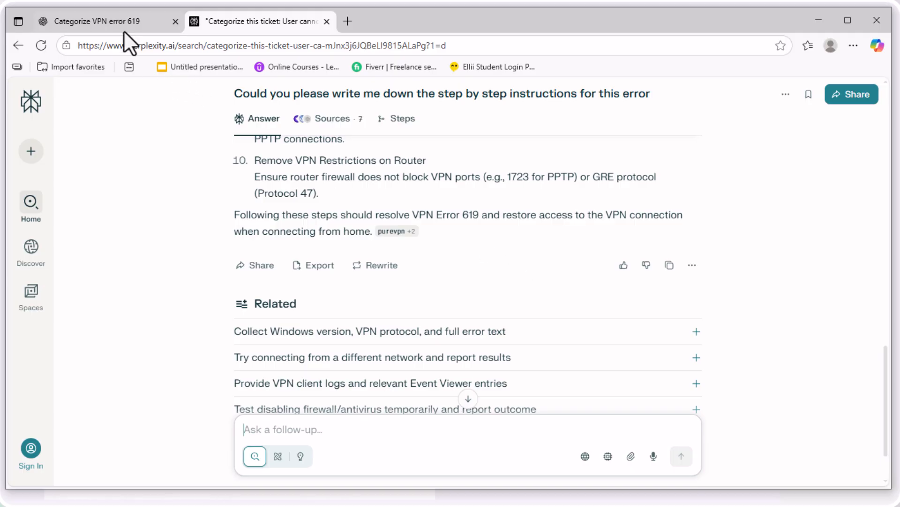
scroll(413, 215, up, 10)
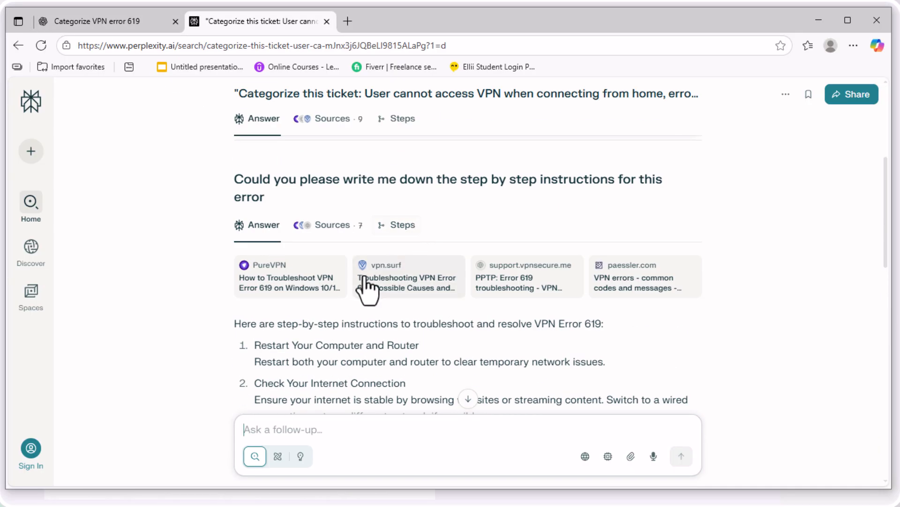
scroll(411, 326, down, 1)
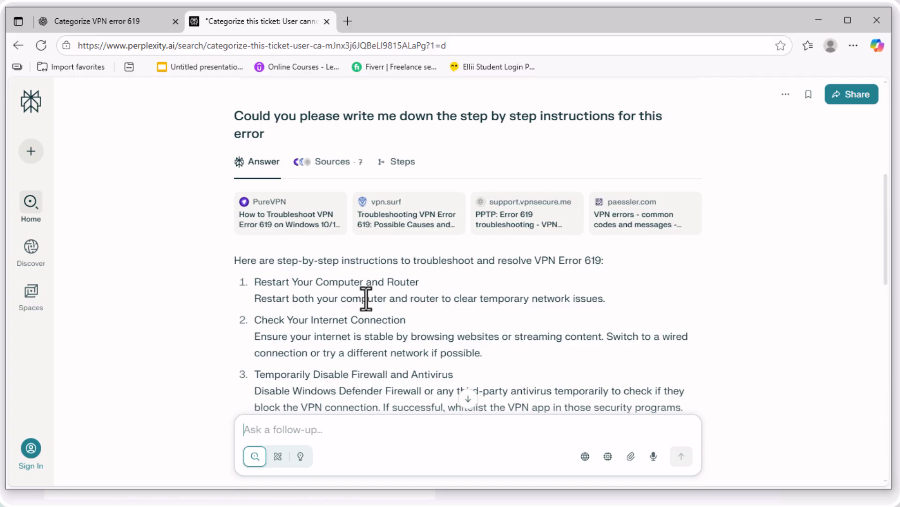
scroll(369, 297, down, 3)
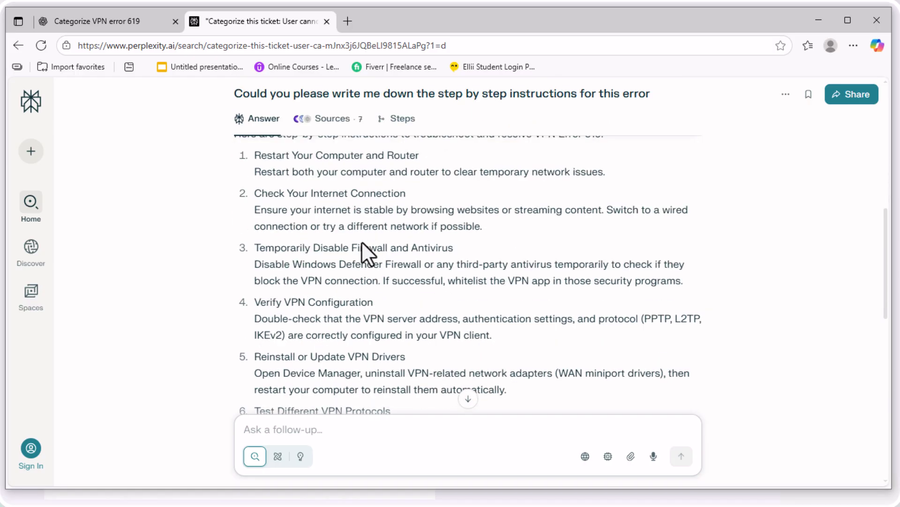
scroll(360, 281, down, 3)
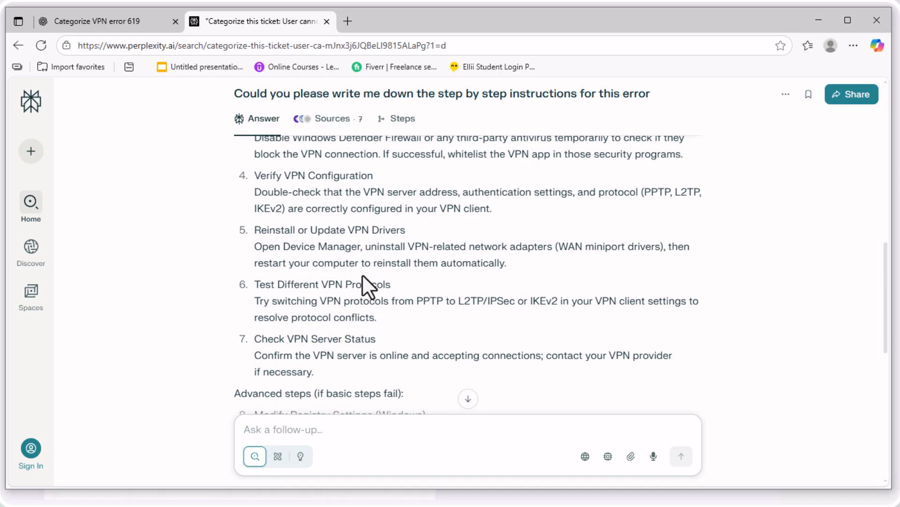
scroll(362, 281, down, 5)
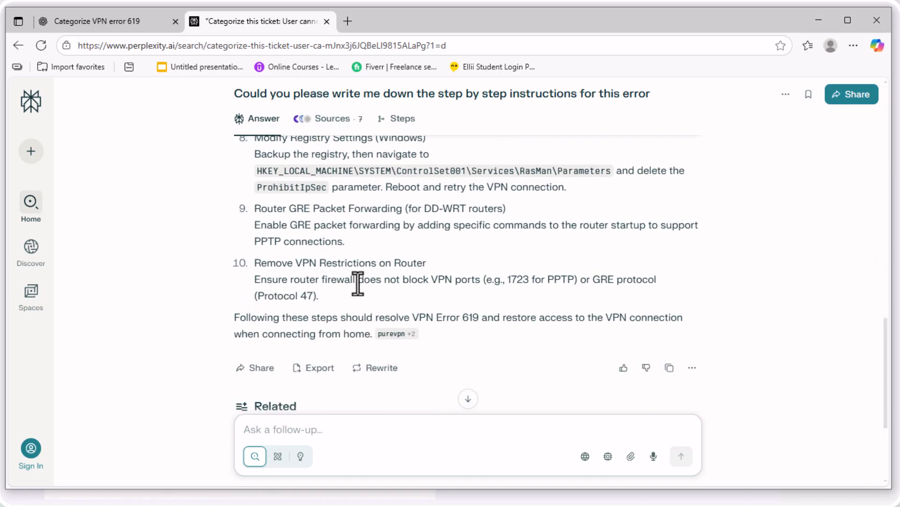
scroll(357, 281, up, 1)
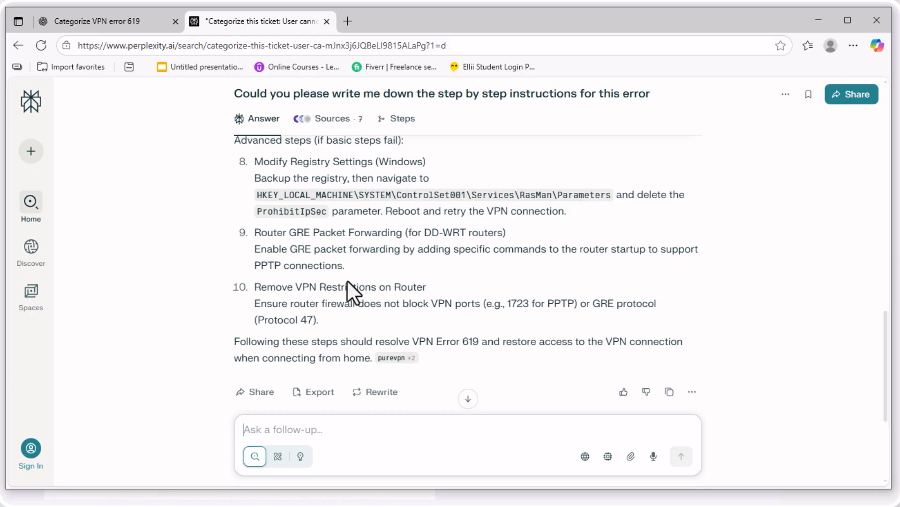
scroll(347, 280, up, 8)
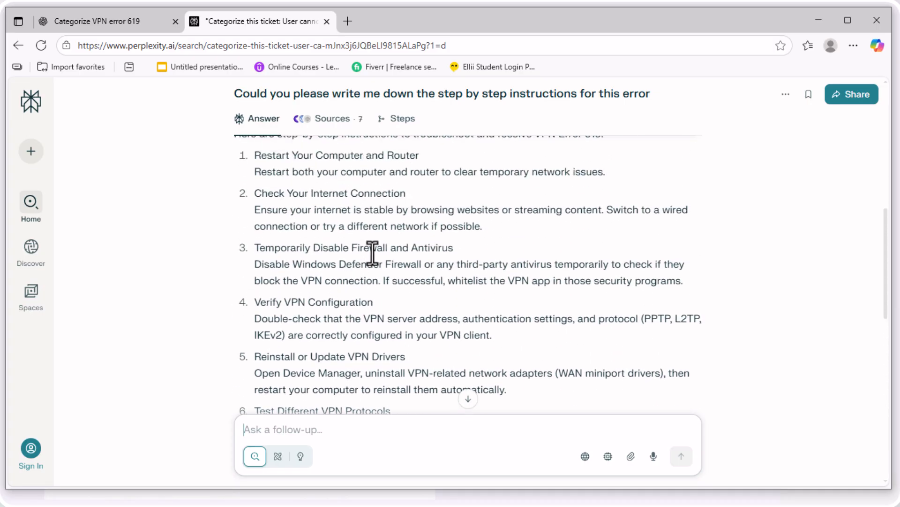
scroll(420, 276, up, 3)
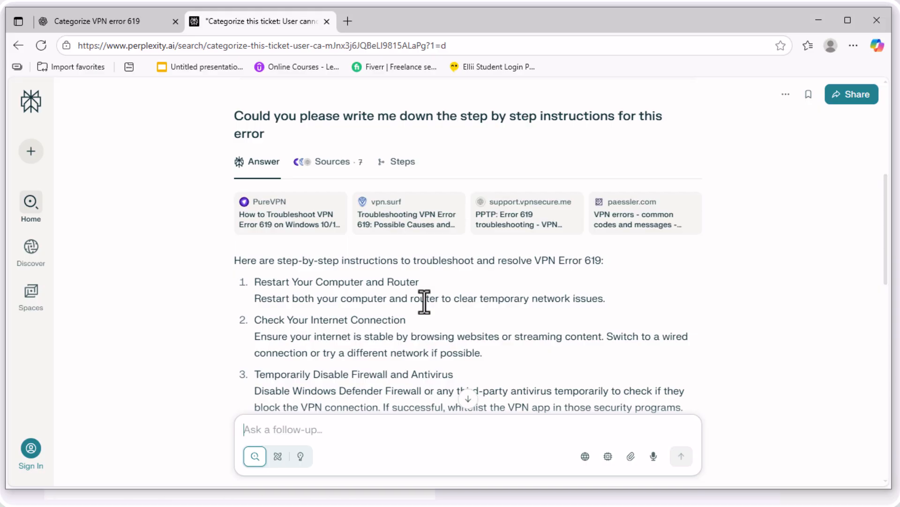
scroll(408, 300, down, 2)
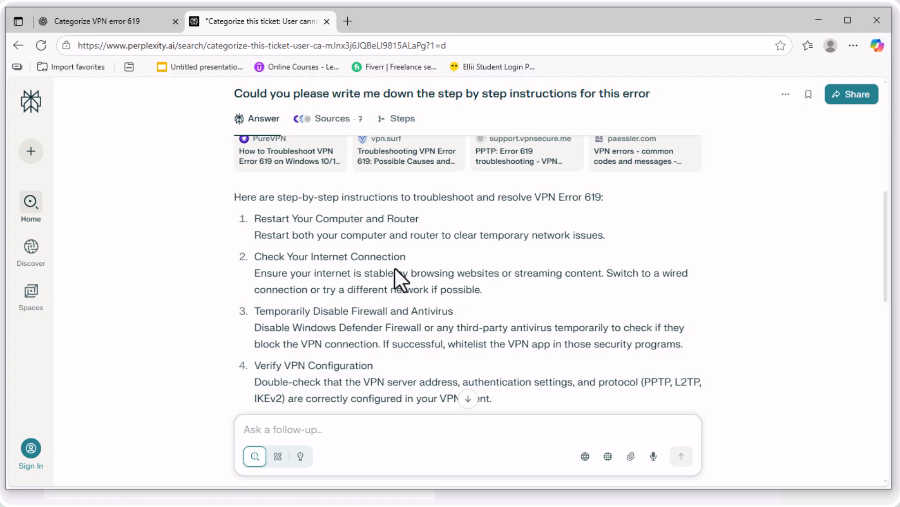
scroll(399, 275, down, 1)
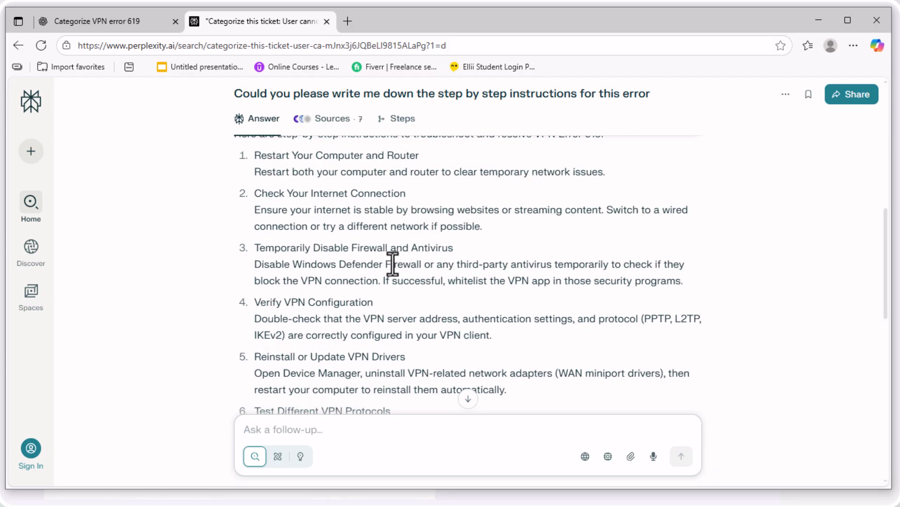
scroll(393, 265, down, 1)
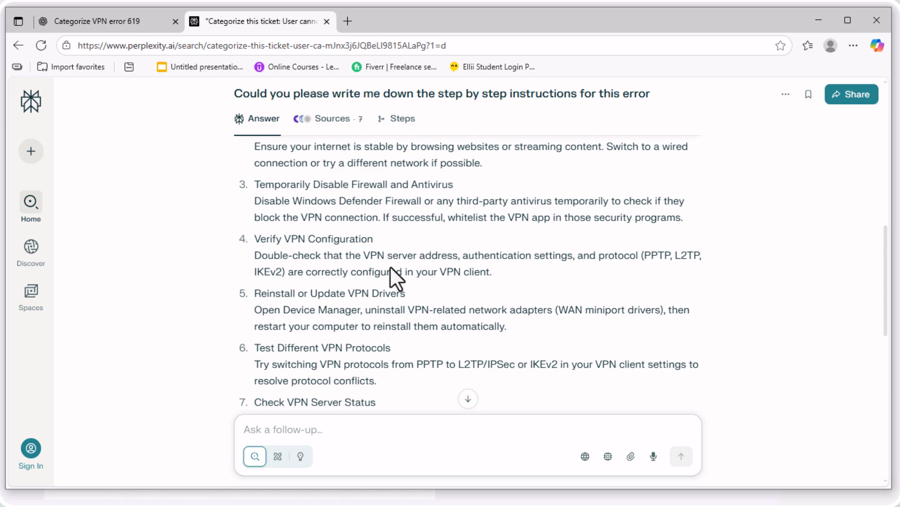
scroll(387, 274, down, 1)
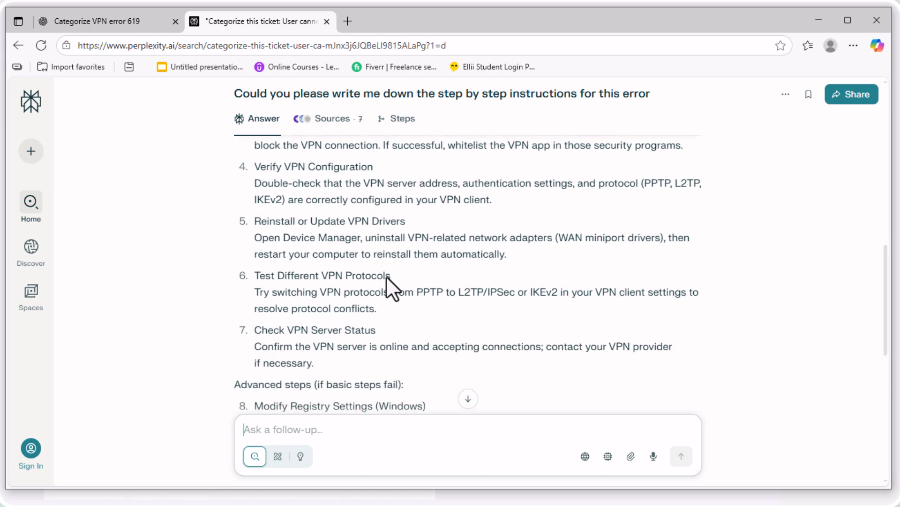
scroll(386, 276, down, 1)
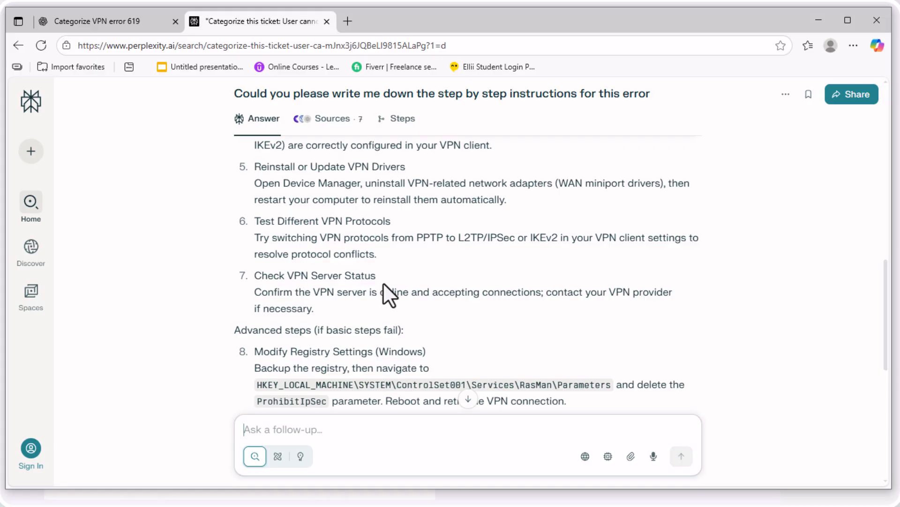
scroll(385, 287, down, 3)
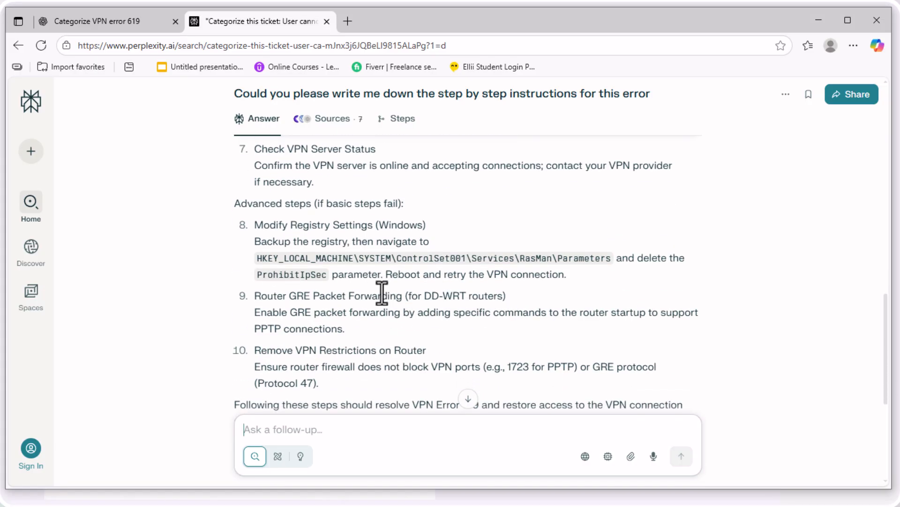
Read the end of Perplexity's VPN Error 619 instructions, then return to the start of the answer and its source list.
scroll(386, 295, down, 1)
scroll(378, 293, down, 1)
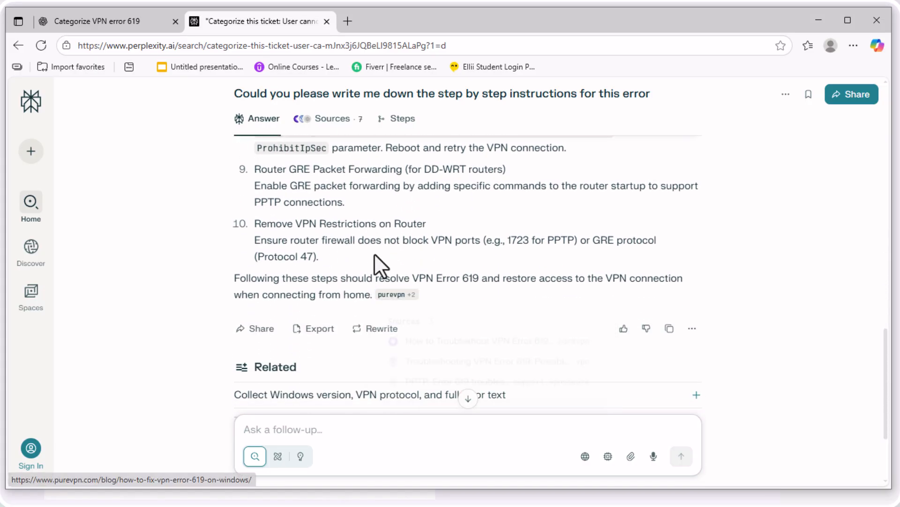
scroll(374, 262, up, 2)
scroll(370, 260, up, 8)
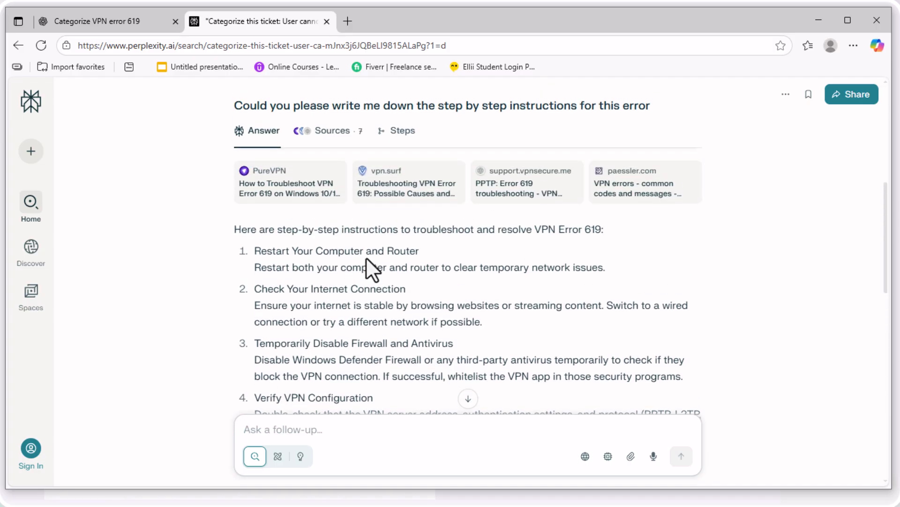
scroll(362, 261, down, 2)
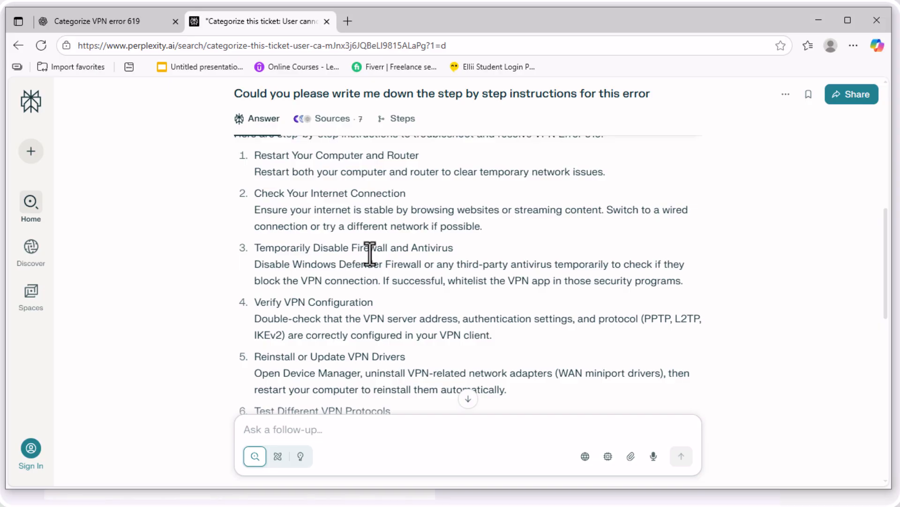
scroll(368, 257, up, 2)
Switch to ChatGPT and submit the follow-up "can you go and check live for up to date inforamtion about these steps from valid websites.".
click(119, 19)
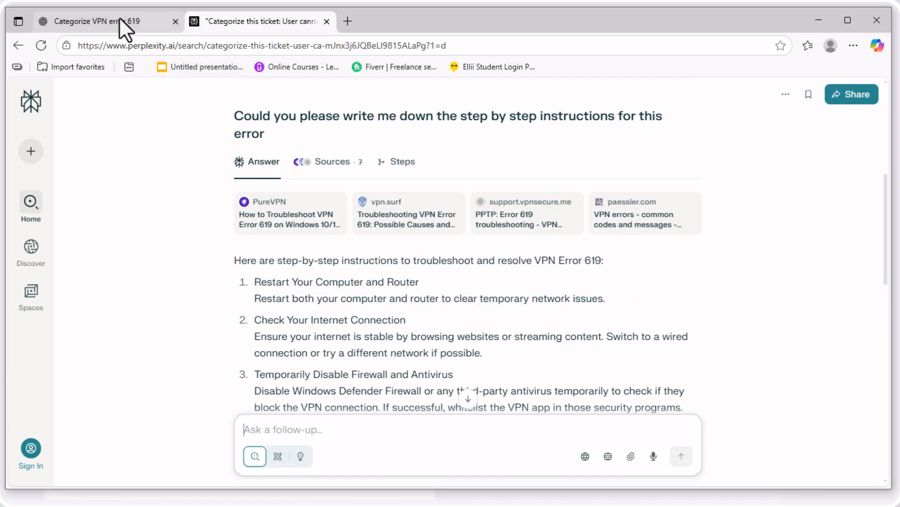
scroll(436, 355, down, 8)
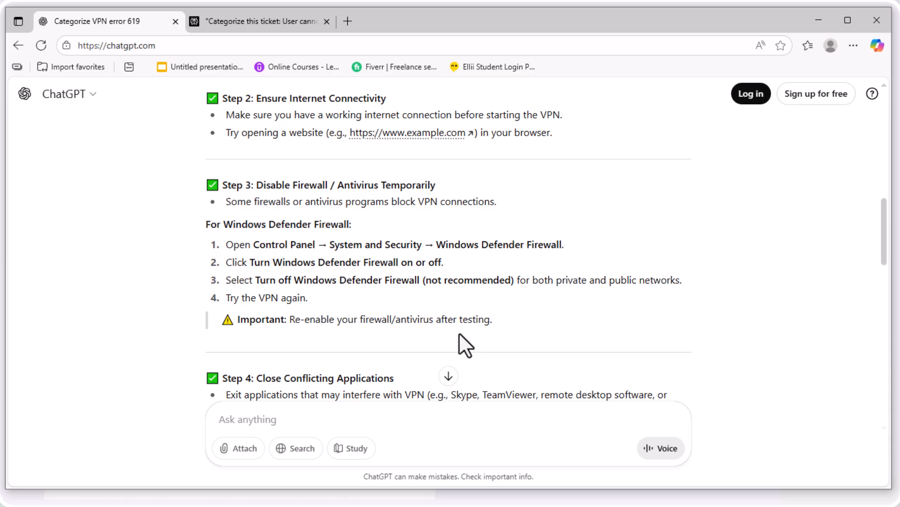
click(277, 418)
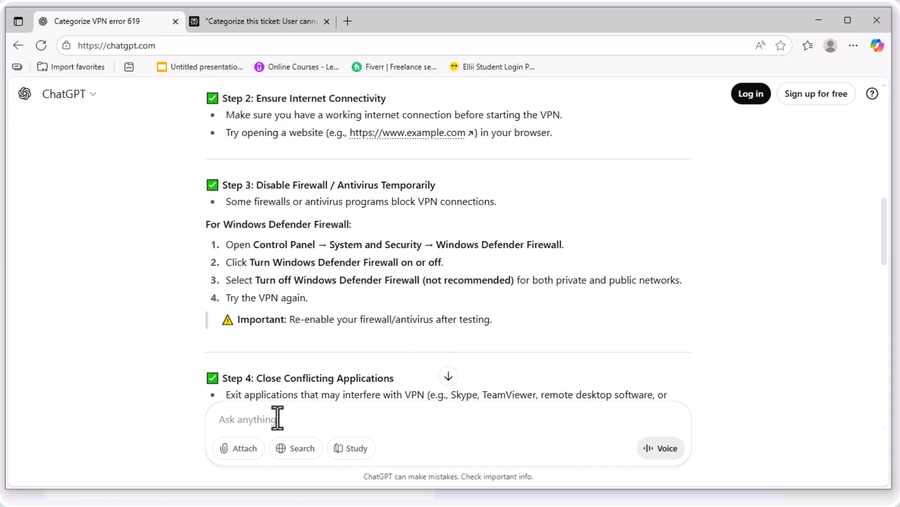
text(can you go lo)
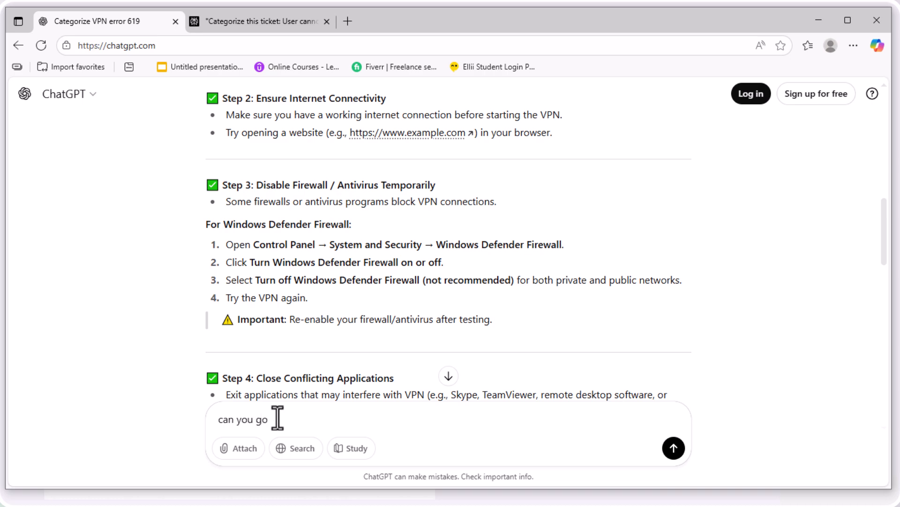
text(and check live for up to date inforamtio)
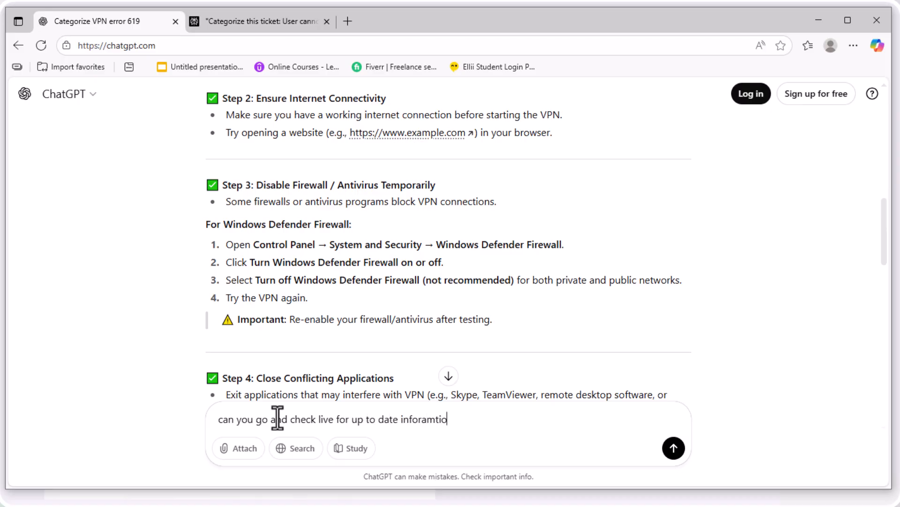
text(n about )
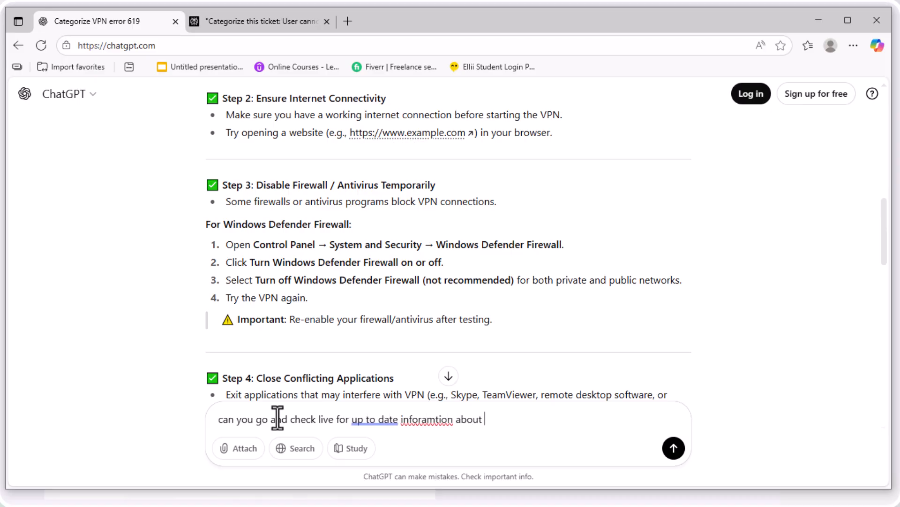
text(these steps from )
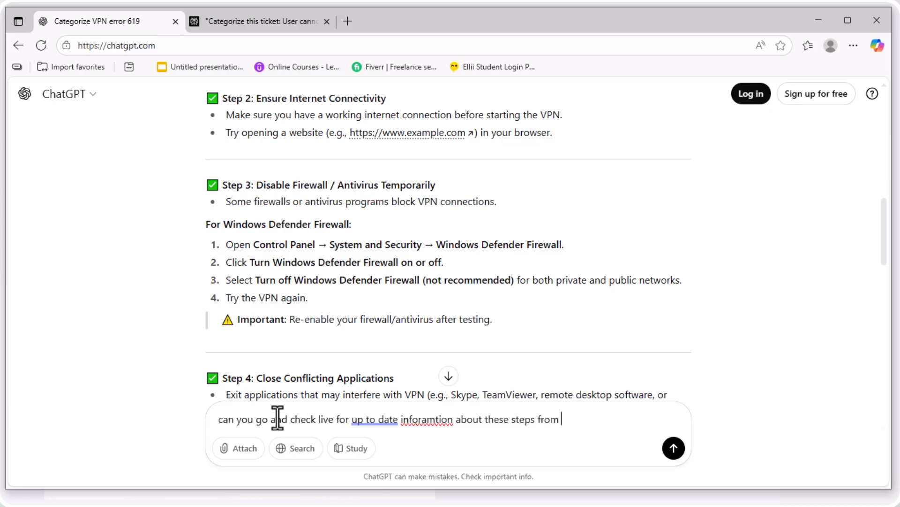
text(valid websites.)
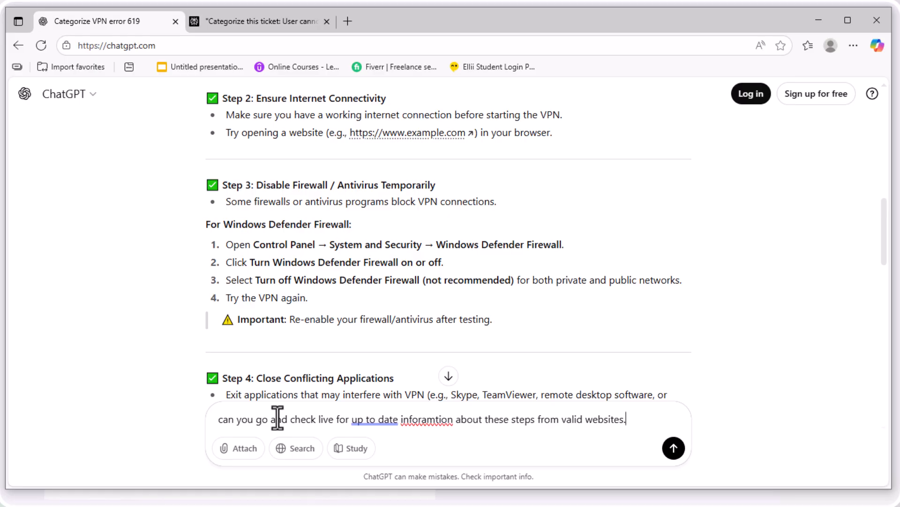
key(Return)
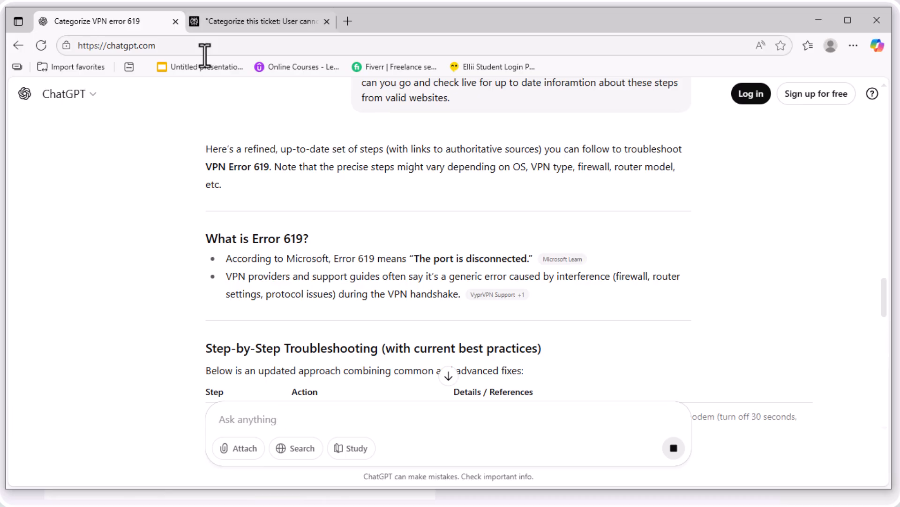
Examine ChatGPT's updated troubleshooting answer and preview its cited sources, from the error explanation through the caveats, then return to the explanation.
mouse_move(565, 260)
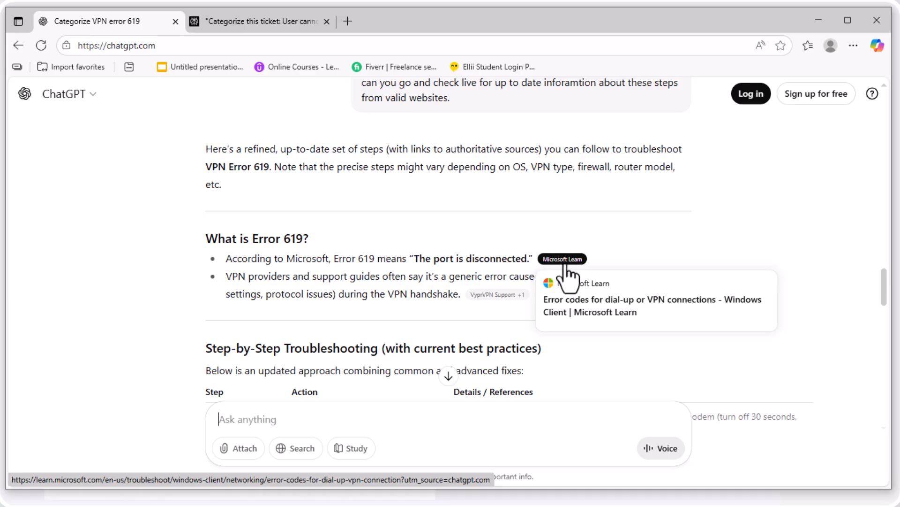
mouse_move(476, 302)
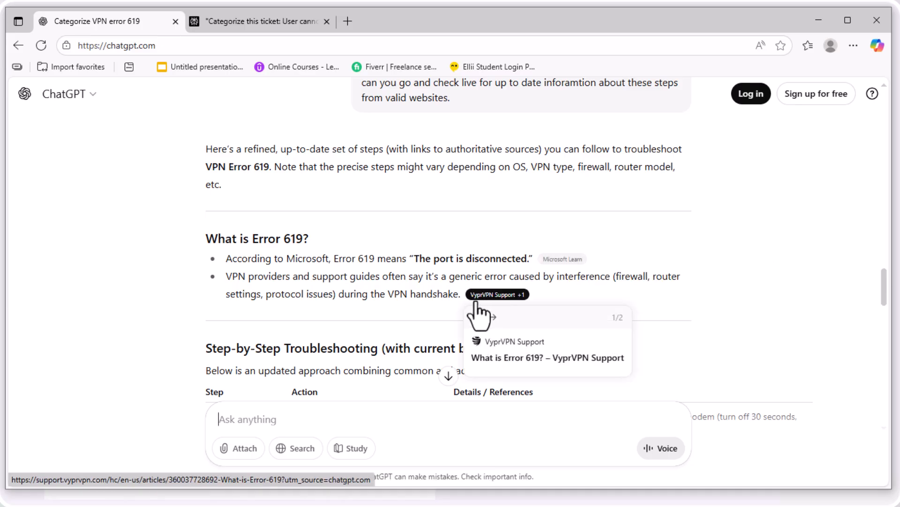
scroll(404, 319, down, 10)
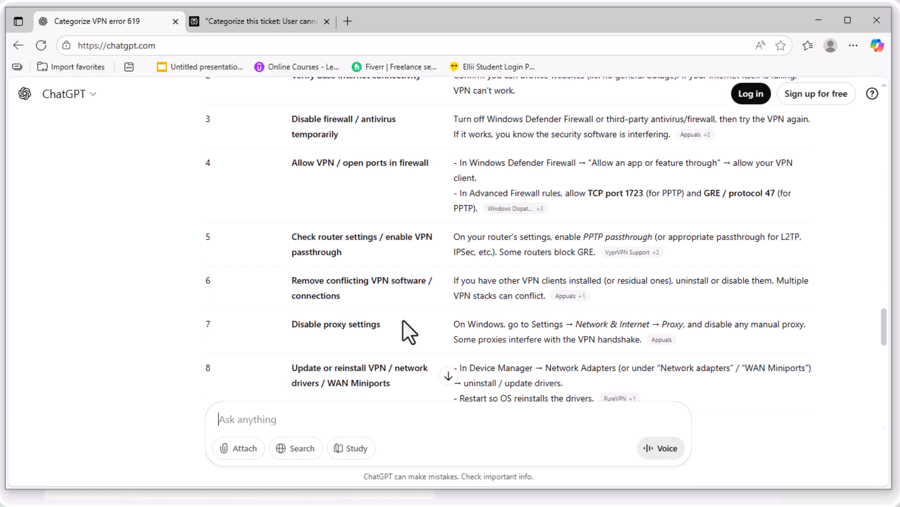
scroll(415, 261, up, 4)
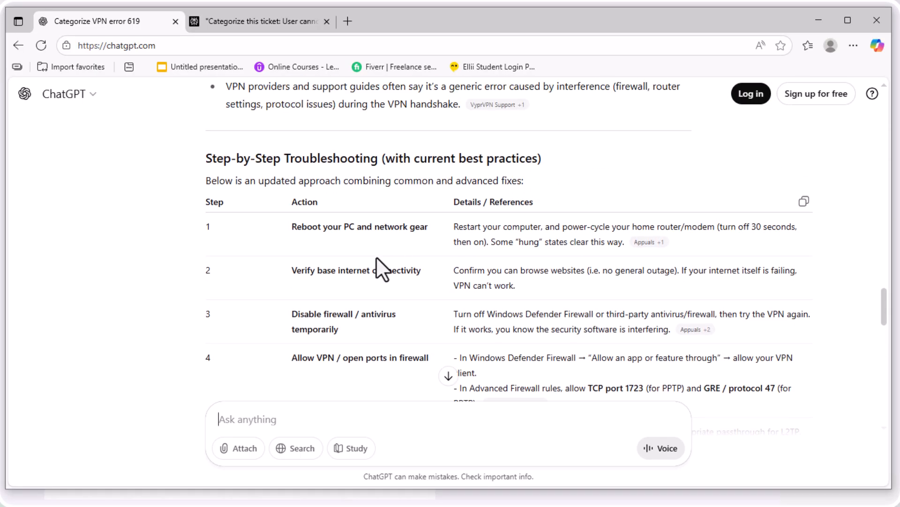
scroll(349, 236, down, 10)
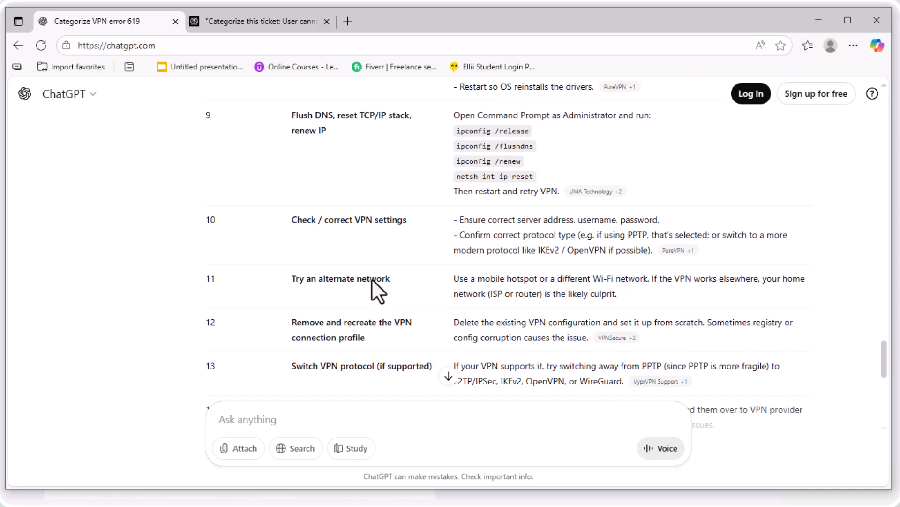
scroll(371, 281, down, 2)
mouse_move(617, 275)
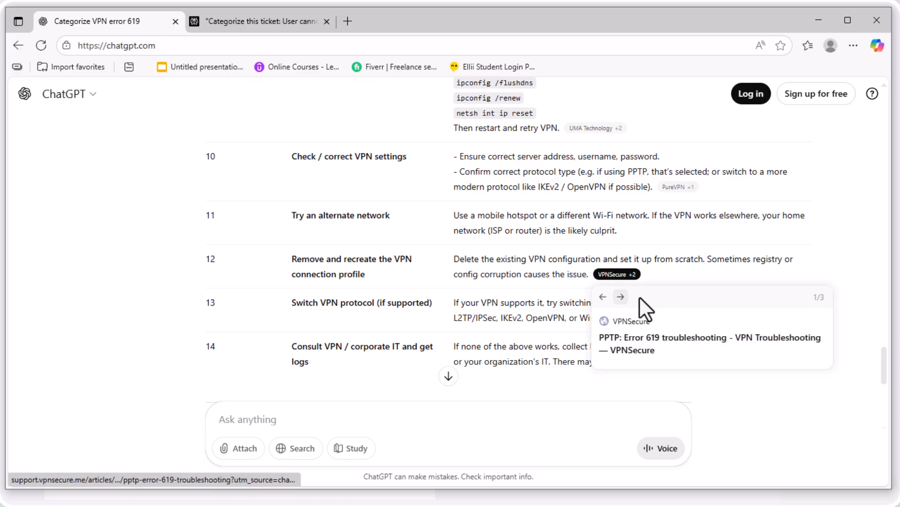
scroll(519, 277, down, 5)
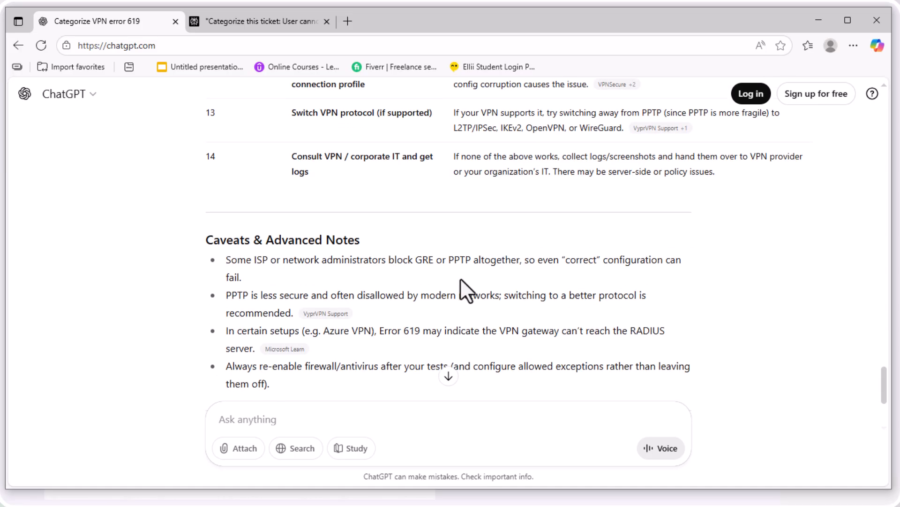
scroll(522, 284, down, 3)
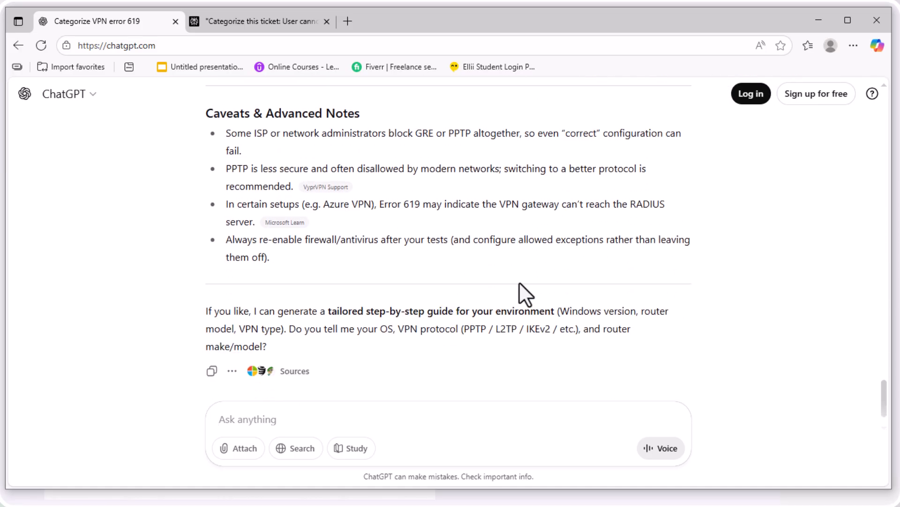
scroll(519, 283, up, 4)
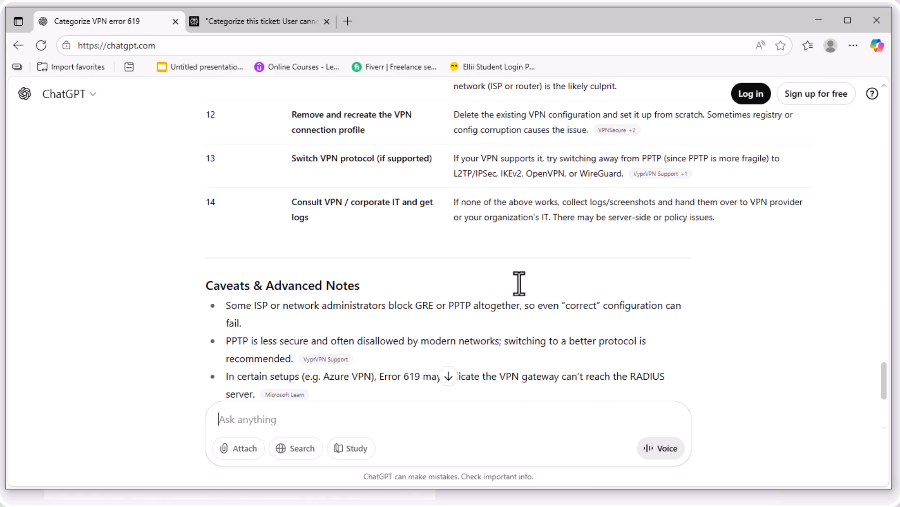
scroll(519, 283, up, 15)
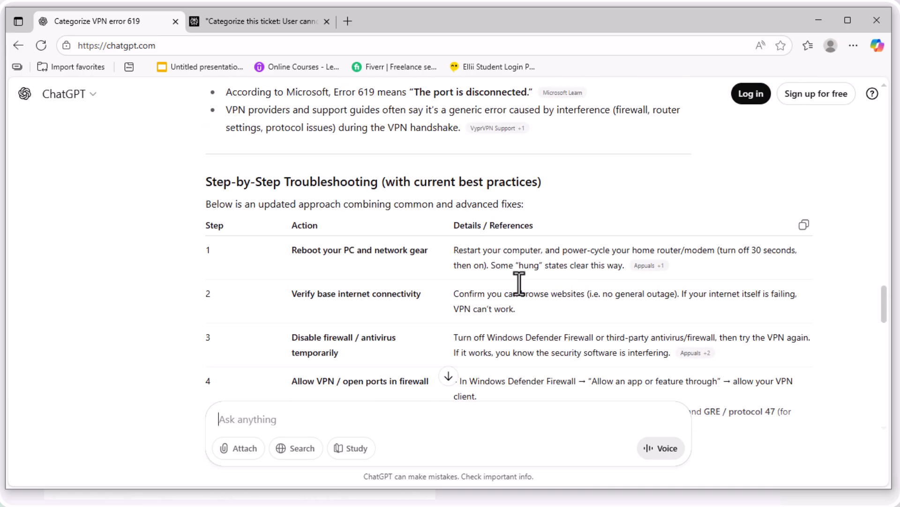
scroll(519, 280, up, 3)
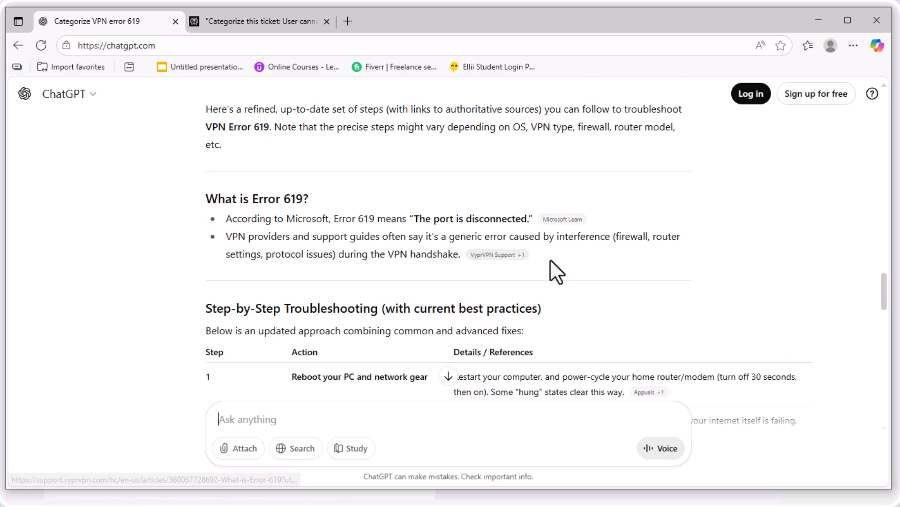
Open the Microsoft Learn source cited for Error 619 and look through its list of dial-up and VPN error codes.
click(554, 219)
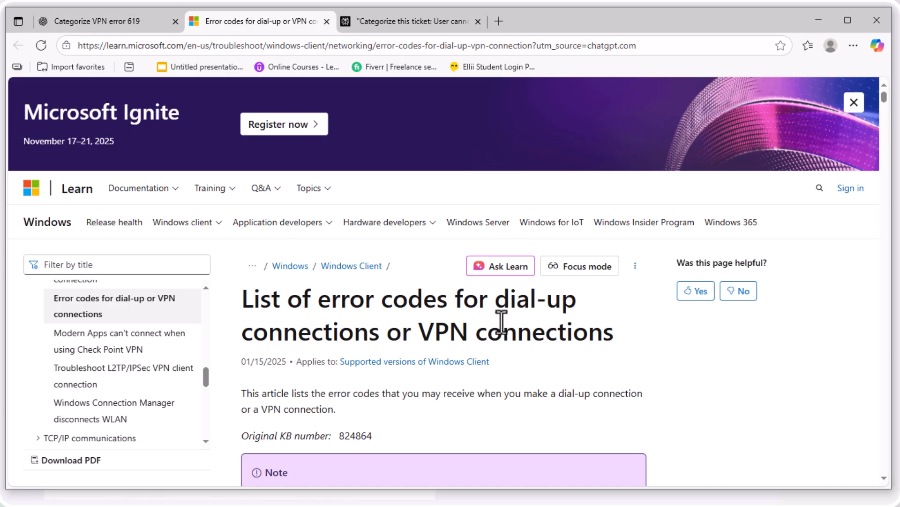
scroll(475, 350, down, 15)
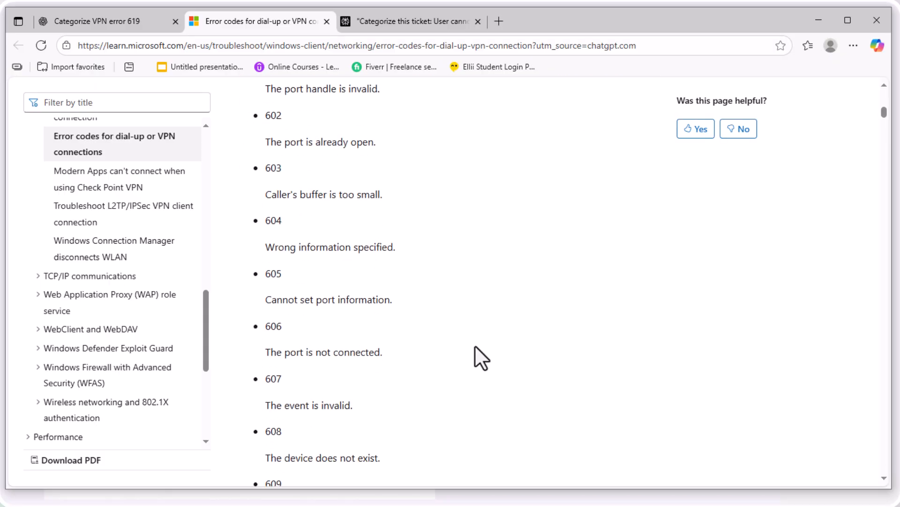
scroll(474, 347, down, 18)
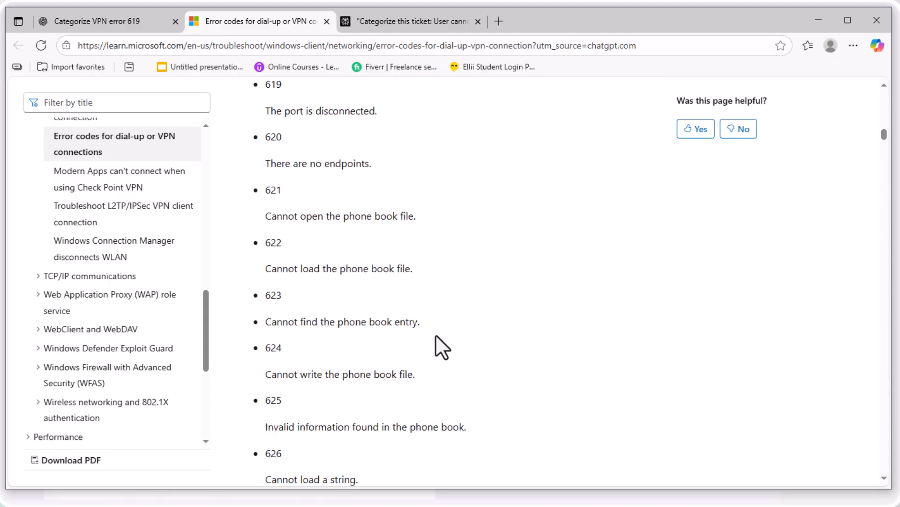
scroll(439, 347, down, 20)
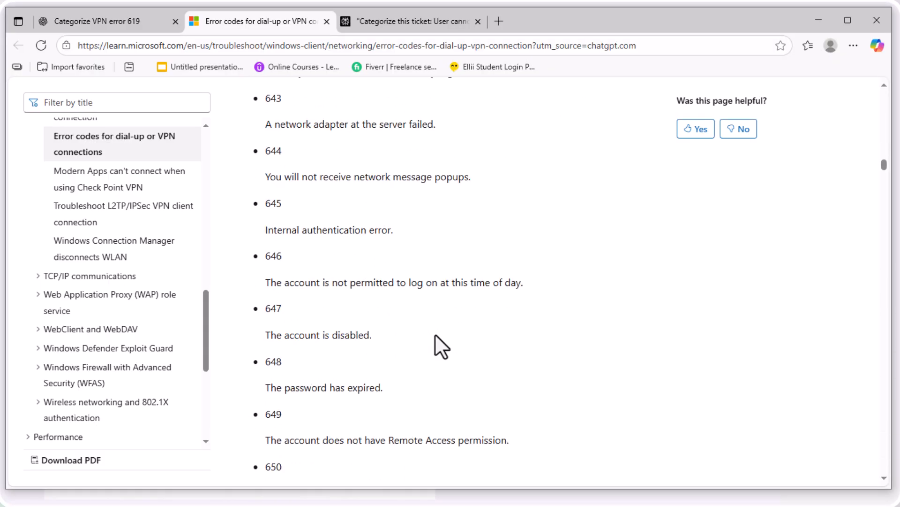
scroll(435, 335, down, 11)
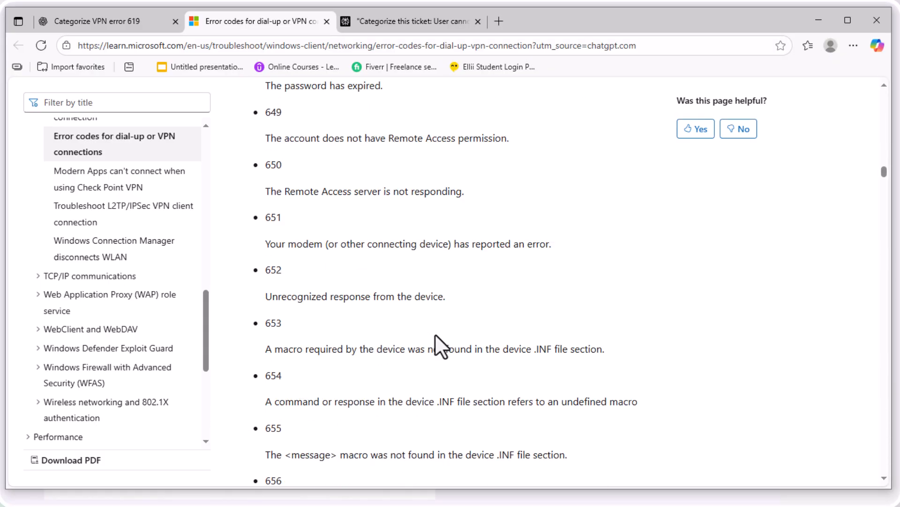
Return to ChatGPT and review the sourced troubleshooting table, then the earlier guide back up to the original ticket categorization.
click(124, 22)
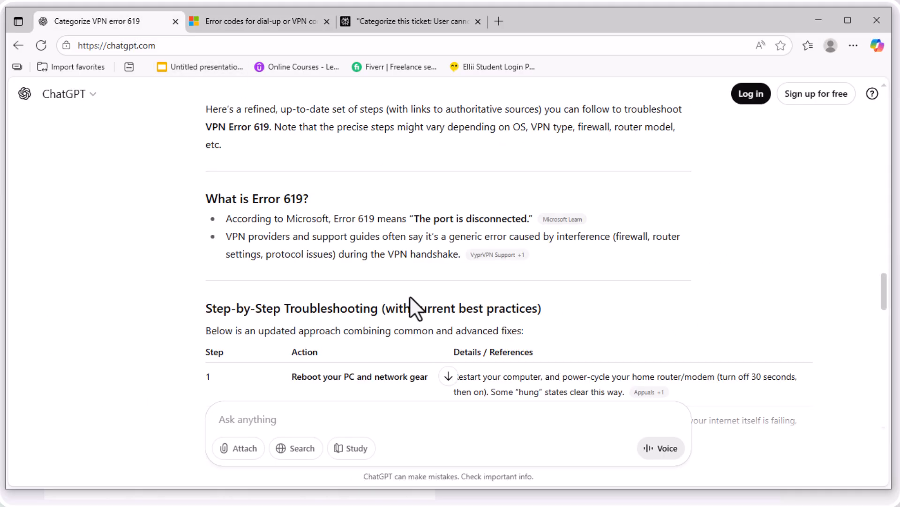
scroll(378, 294, down, 7)
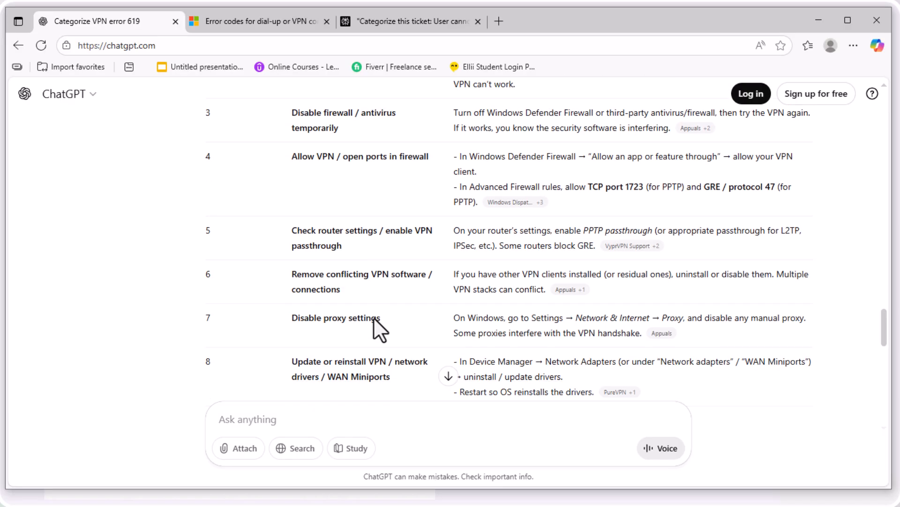
scroll(373, 317, down, 6)
scroll(390, 356, down, 3)
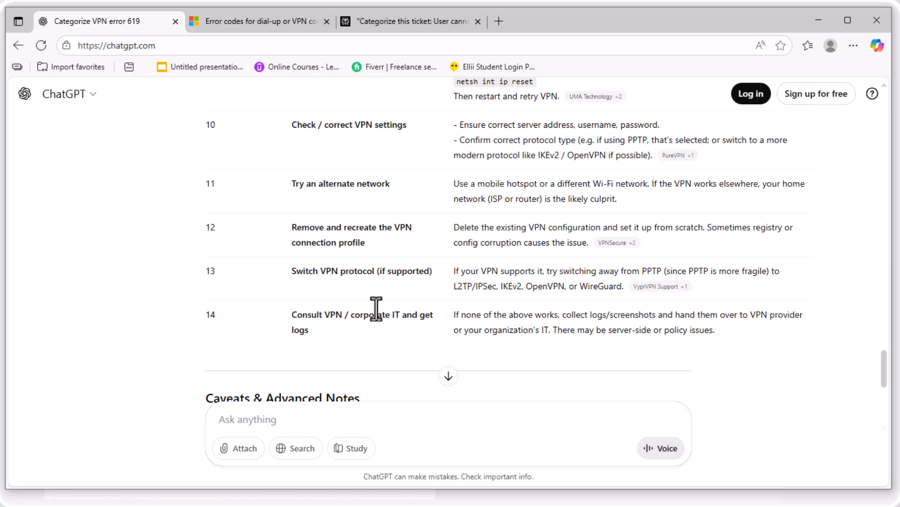
scroll(376, 309, down, 3)
scroll(376, 309, up, 15)
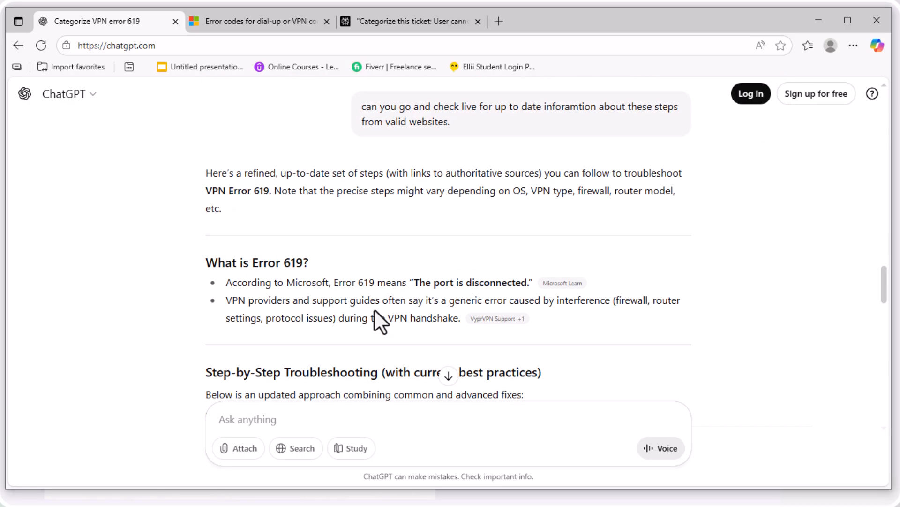
scroll(374, 309, up, 5)
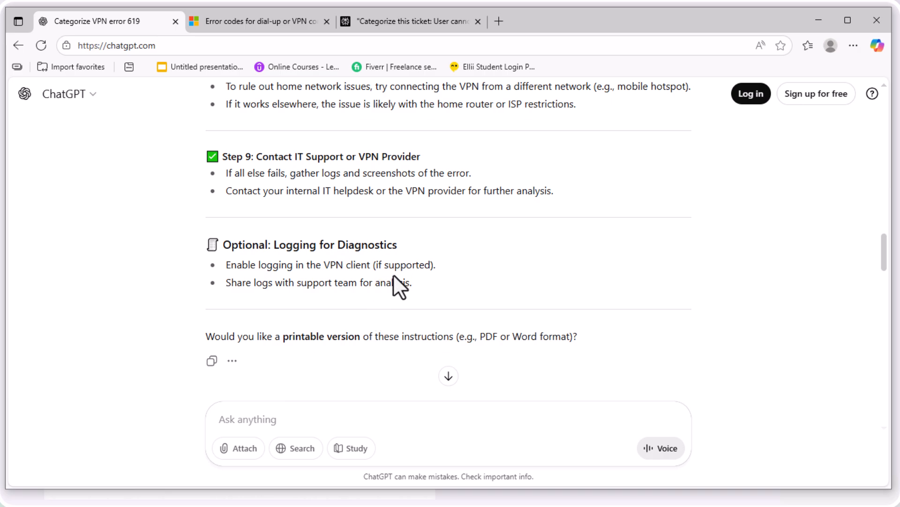
scroll(381, 273, up, 12)
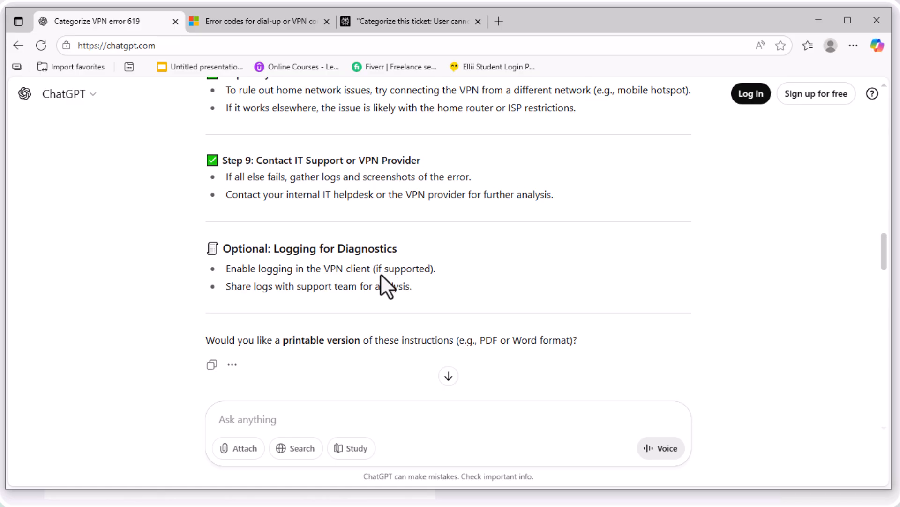
scroll(378, 269, up, 15)
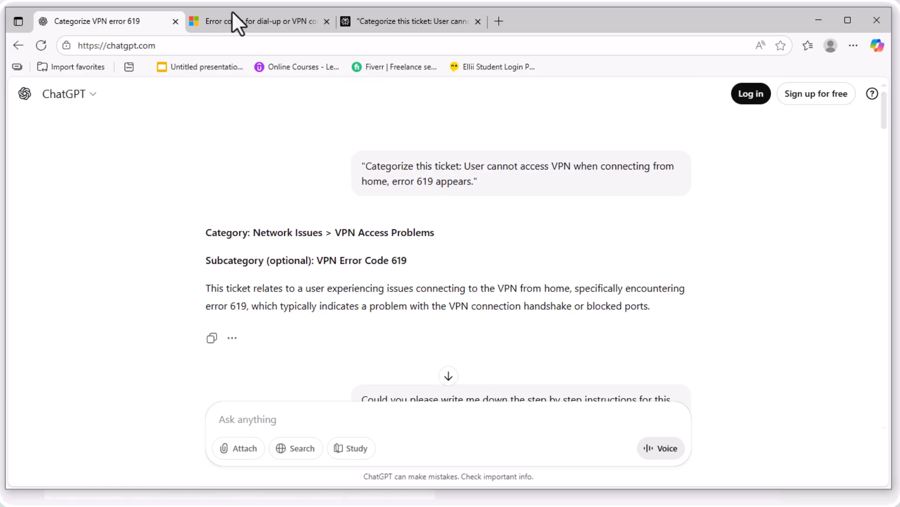
Switch to Perplexity and reread its basic and advanced VPN Error 619 steps to compare them with ChatGPT's.
click(393, 22)
scroll(373, 298, down, 3)
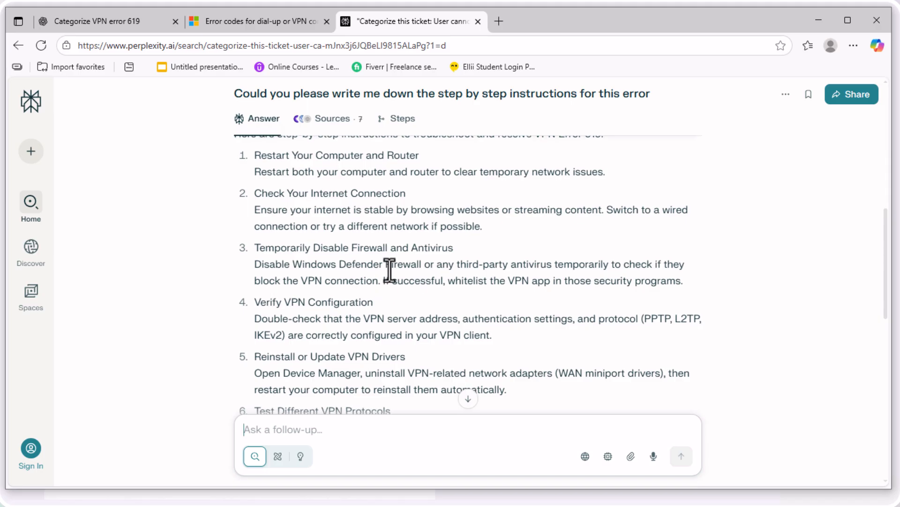
scroll(382, 305, down, 8)
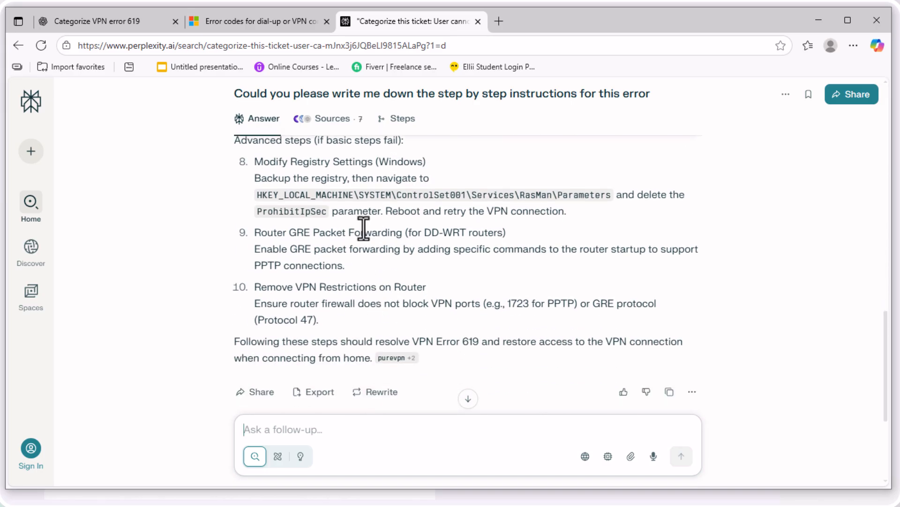
scroll(368, 241, up, 2)
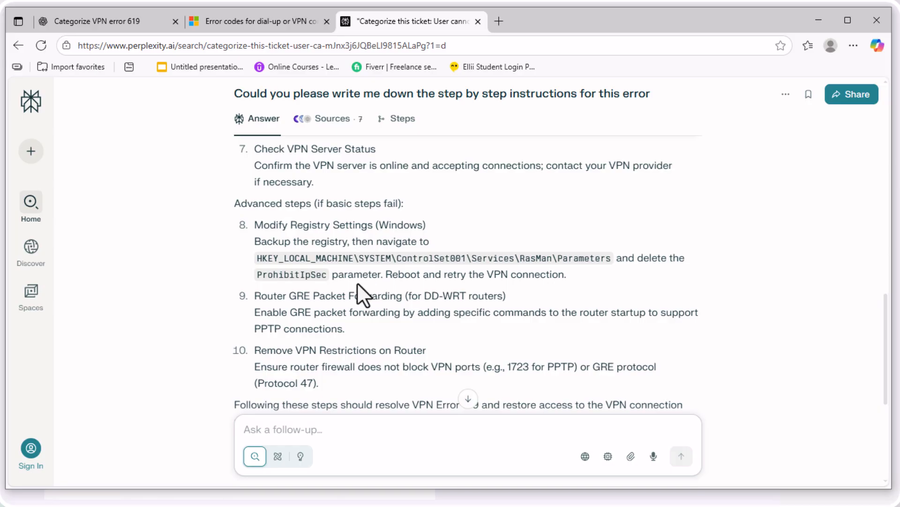